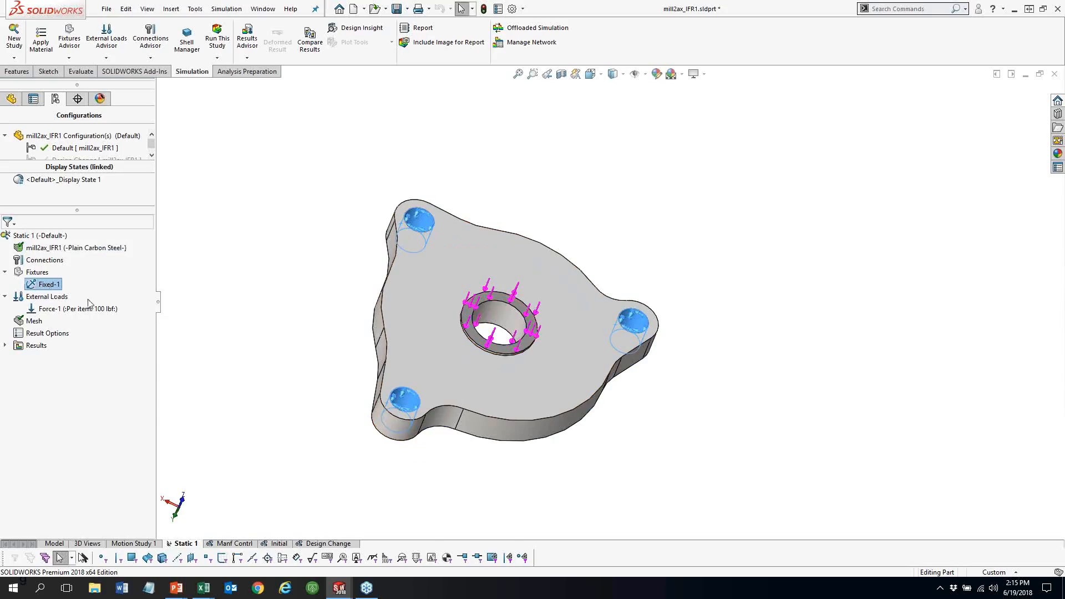
# Inspect the Force-1 load applied to the ring face around the plate's central bore
pyautogui.click(110, 309)
pyautogui.moveTo(236, 331); pyautogui.dragTo(290, 355, button='middle')
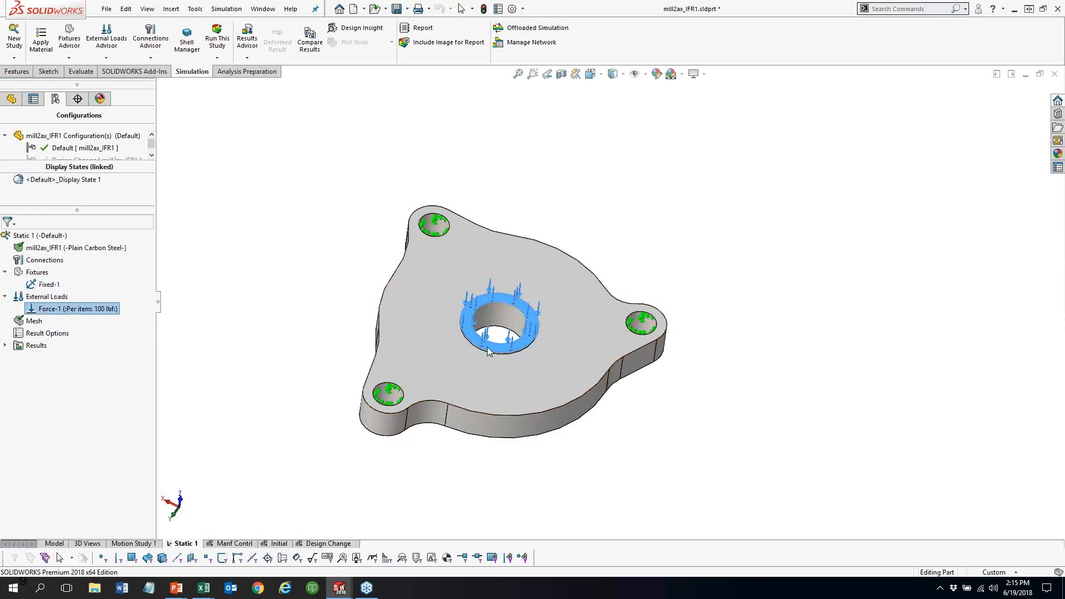
pyautogui.moveTo(496, 332); pyautogui.dragTo(471, 508, button='middle')
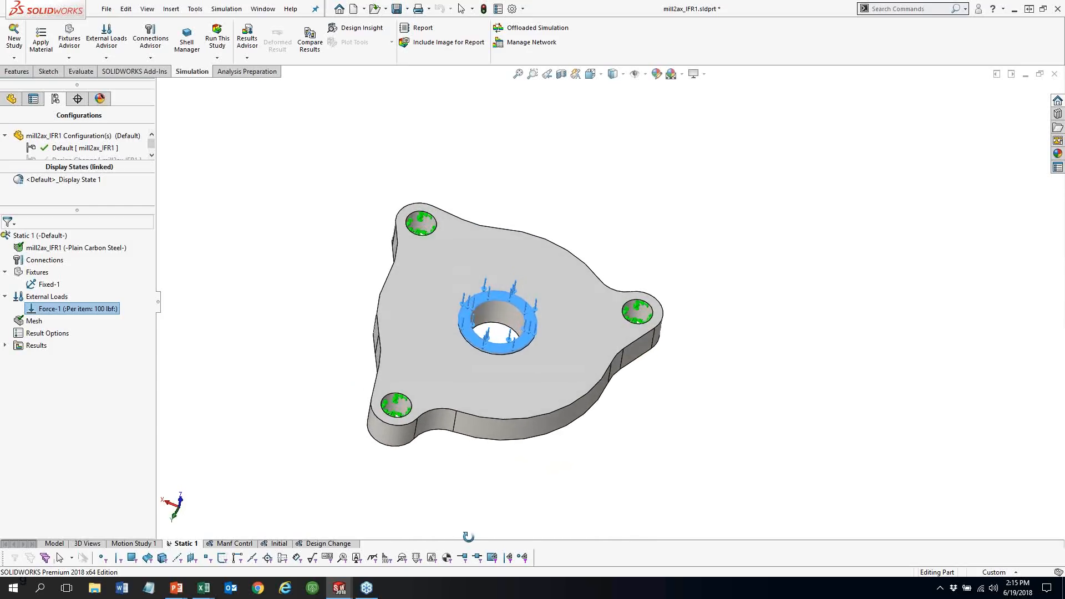
# Review the Static 1 stress, displacement and factor of safety result plots
pyautogui.click(5, 345)
pyautogui.doubleClick(56, 358)
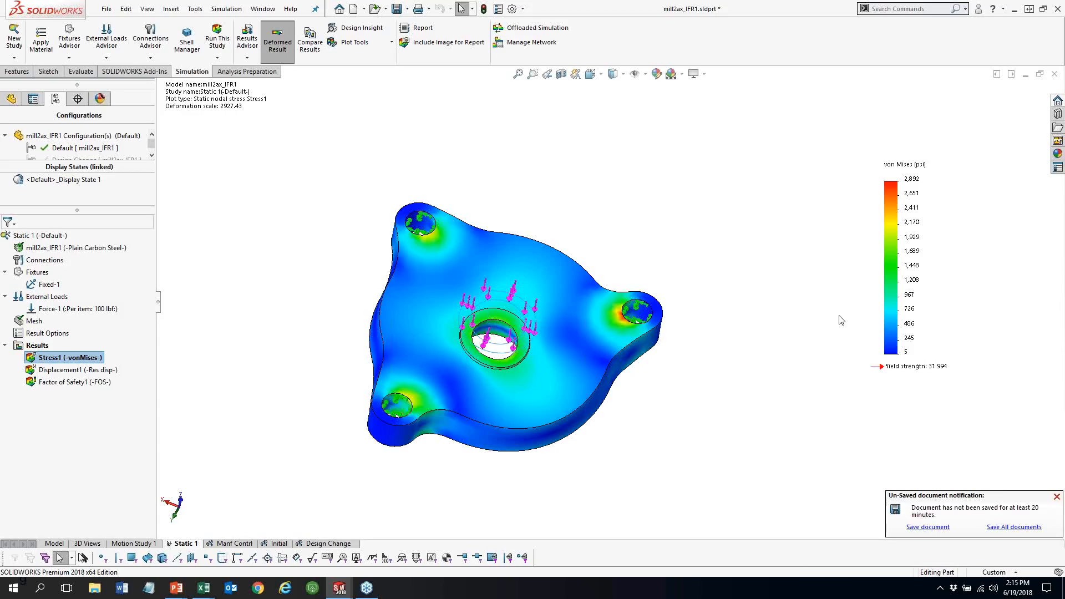
pyautogui.doubleClick(78, 370)
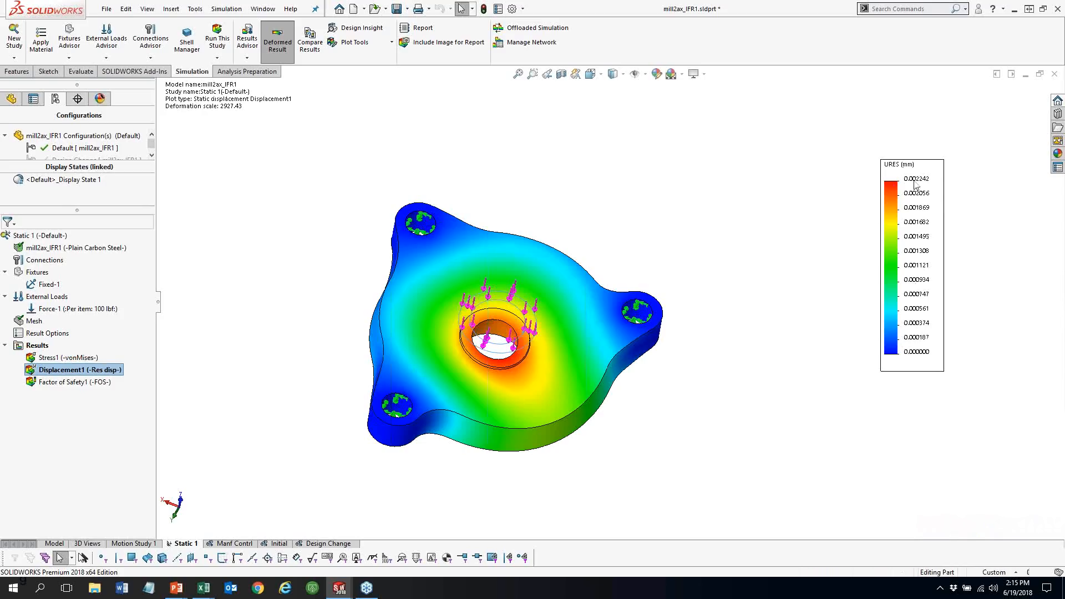
pyautogui.doubleClick(81, 382)
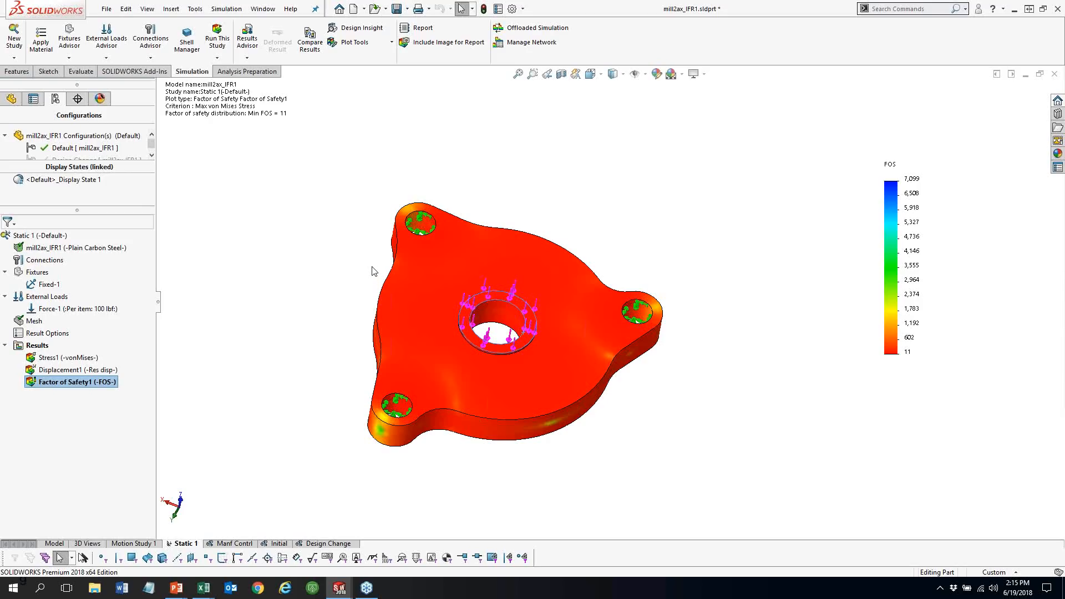
pyautogui.click(65, 359)
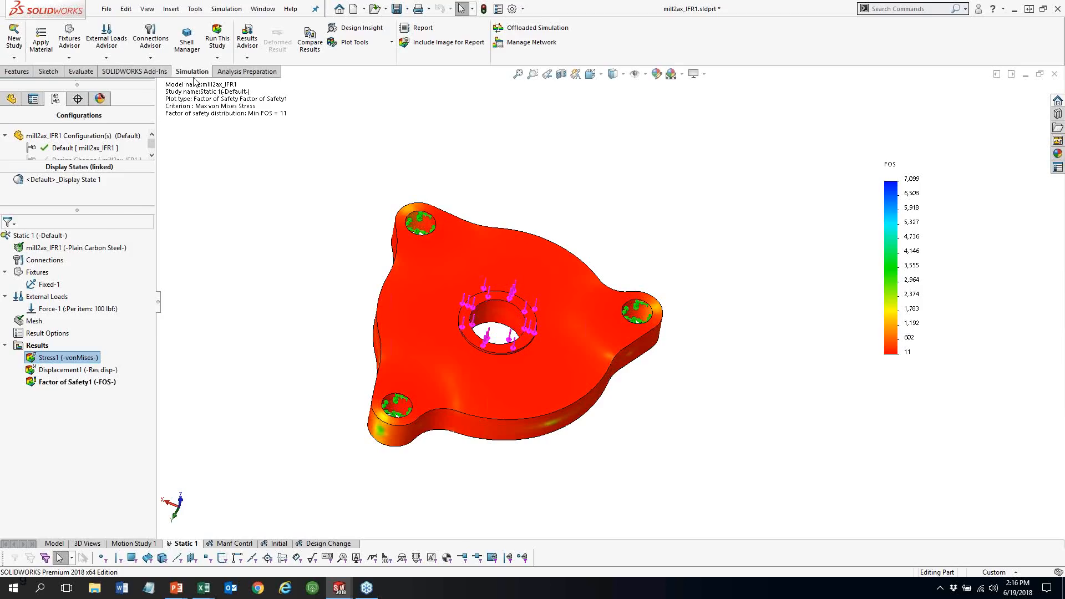
# Copy the Static 1 study into a new topology study using the Default configuration
pyautogui.click(14, 45)
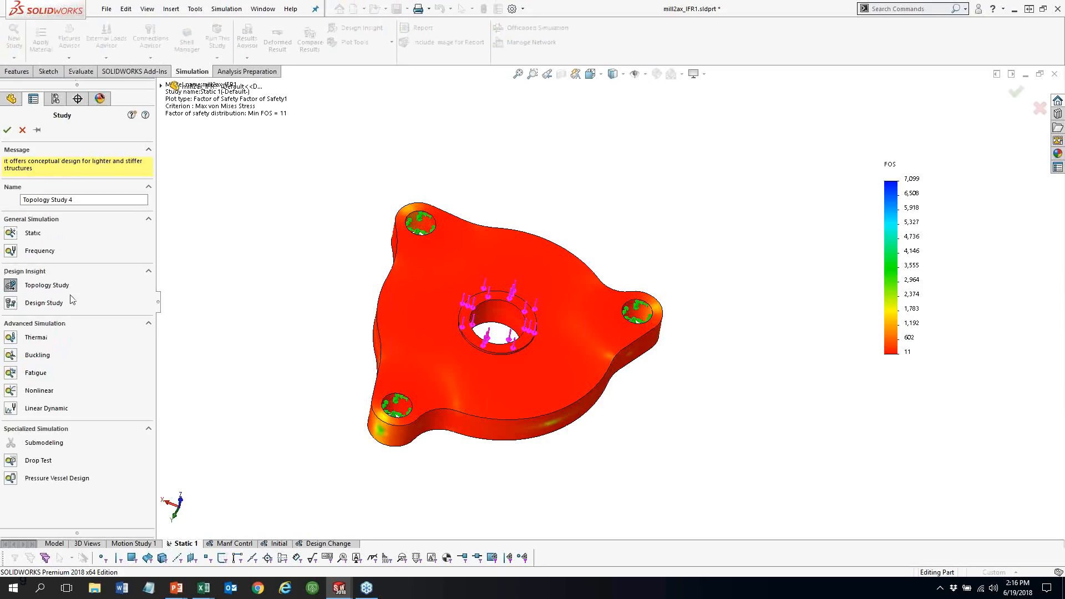
pyautogui.click(22, 131)
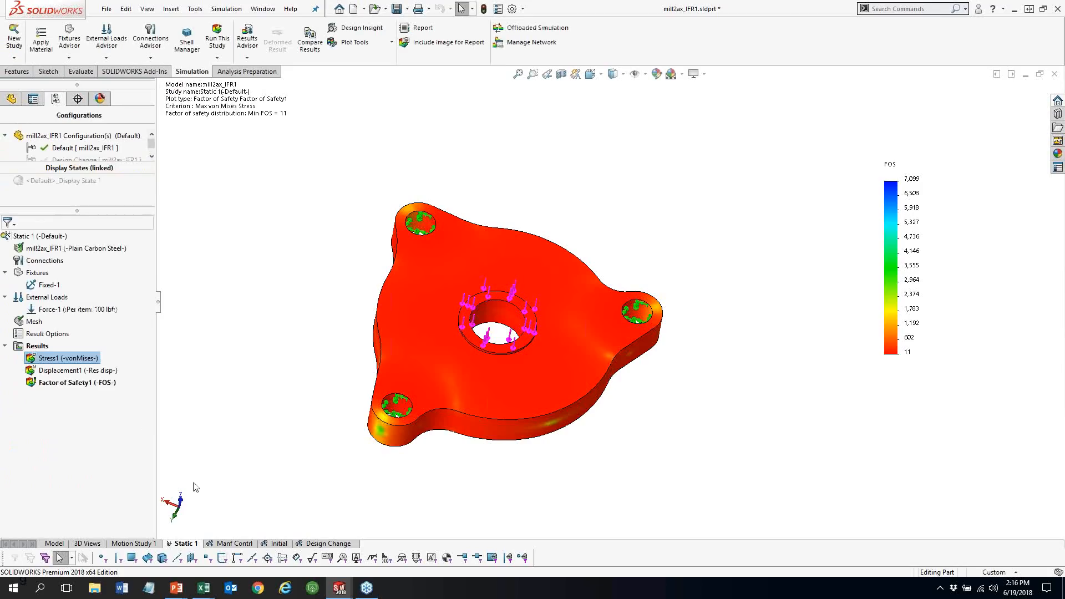
pyautogui.rightClick(187, 546)
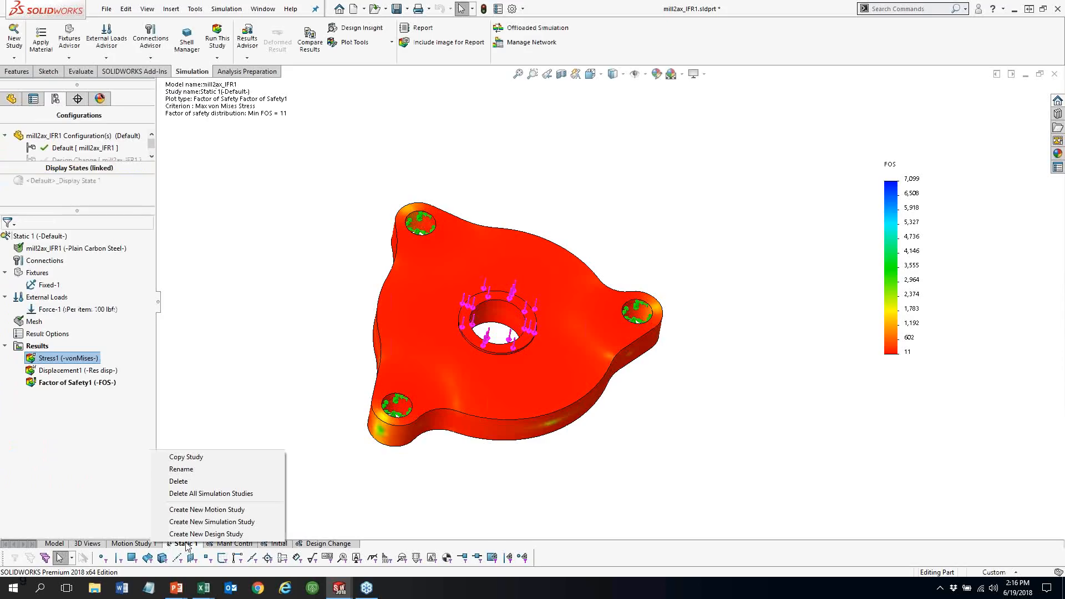
pyautogui.click(218, 458)
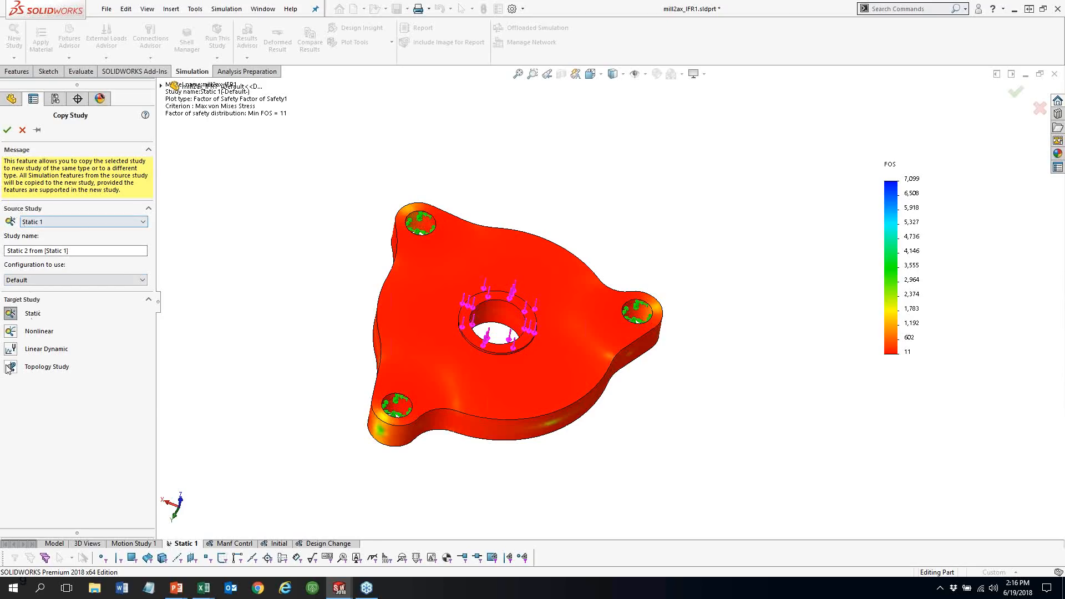
pyautogui.click(70, 367)
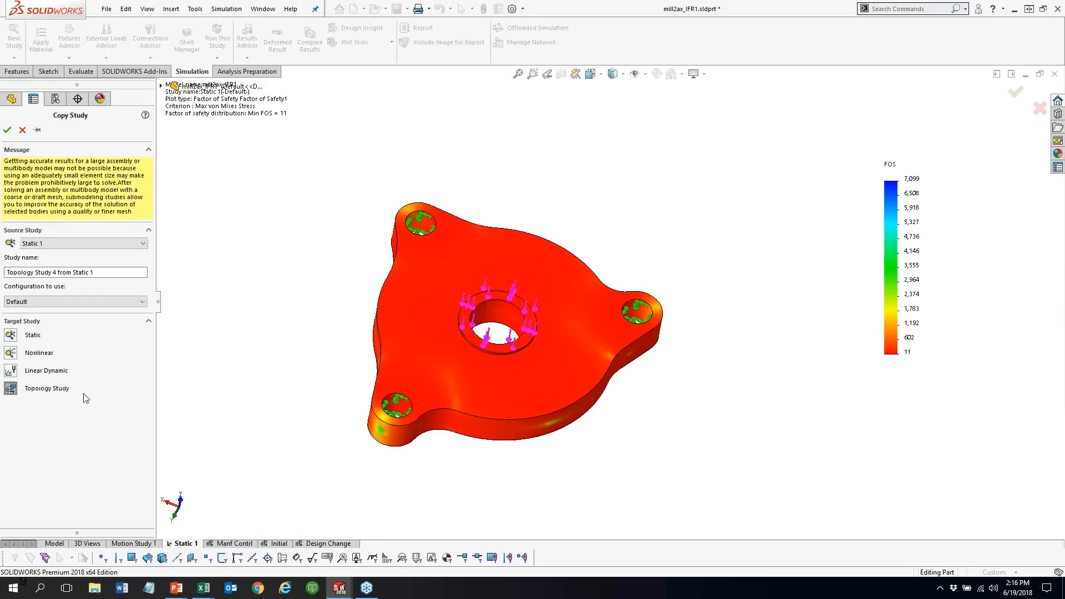
pyautogui.click(7, 131)
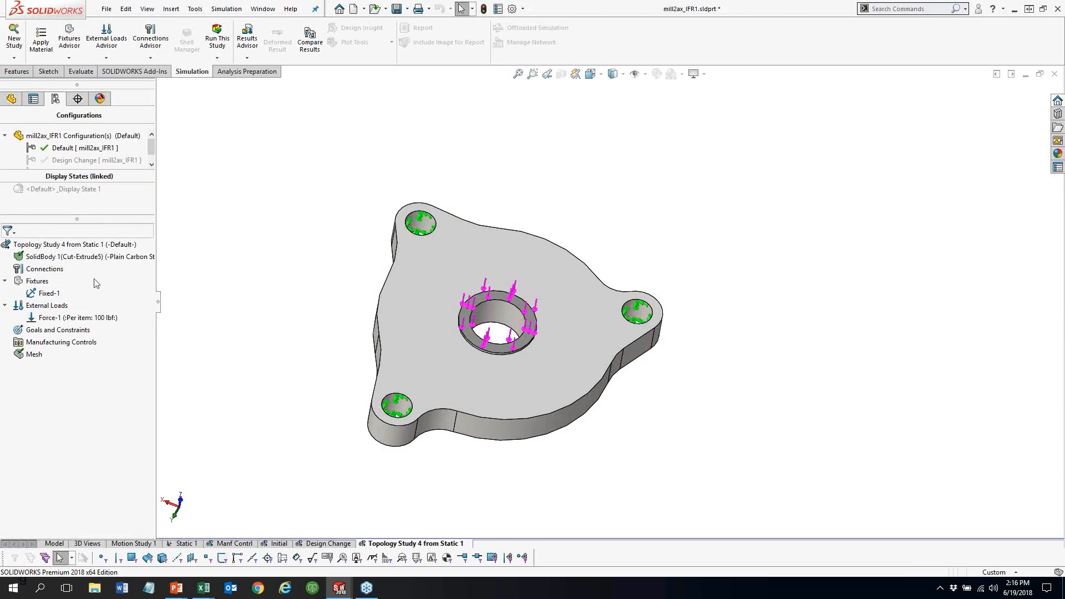
# Examine the solid body, fixture, force, goals and manufacturing controls entries of the copied topology study
pyautogui.click(66, 257)
pyautogui.click(45, 293)
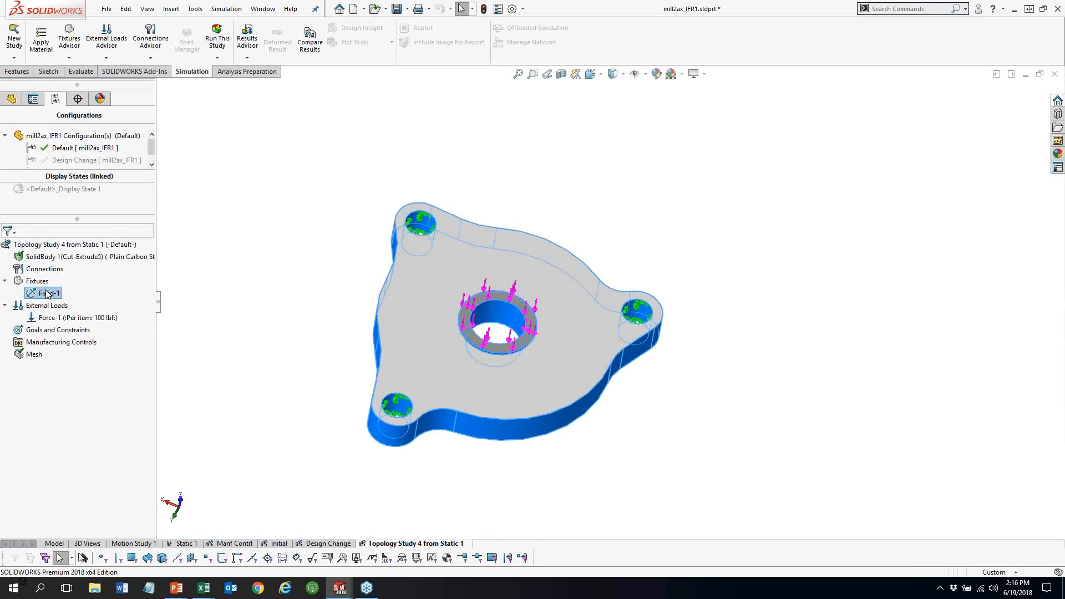
pyautogui.click(57, 319)
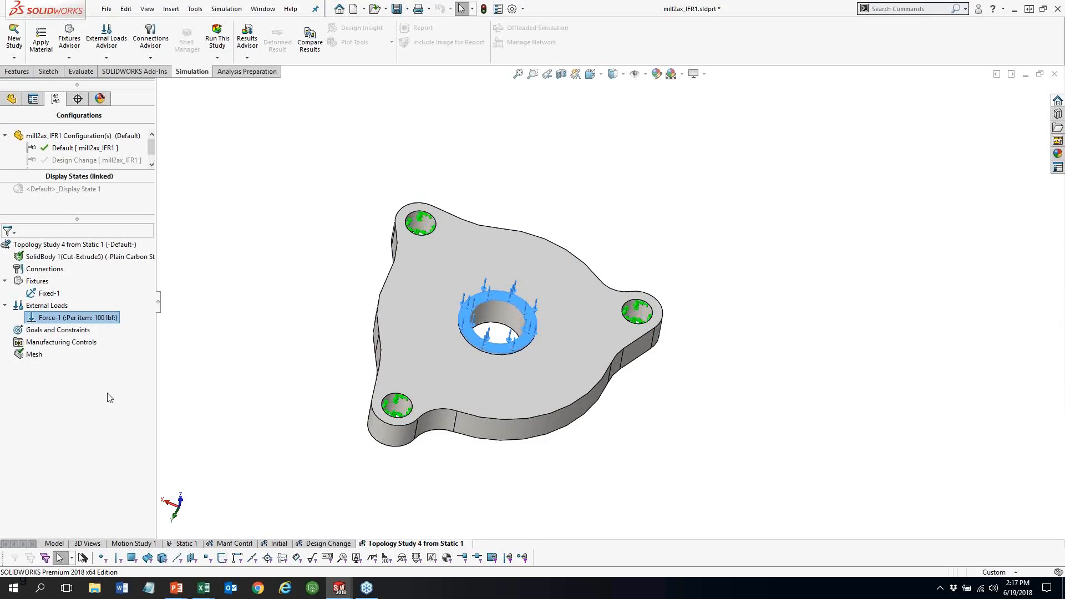
pyautogui.click(65, 331)
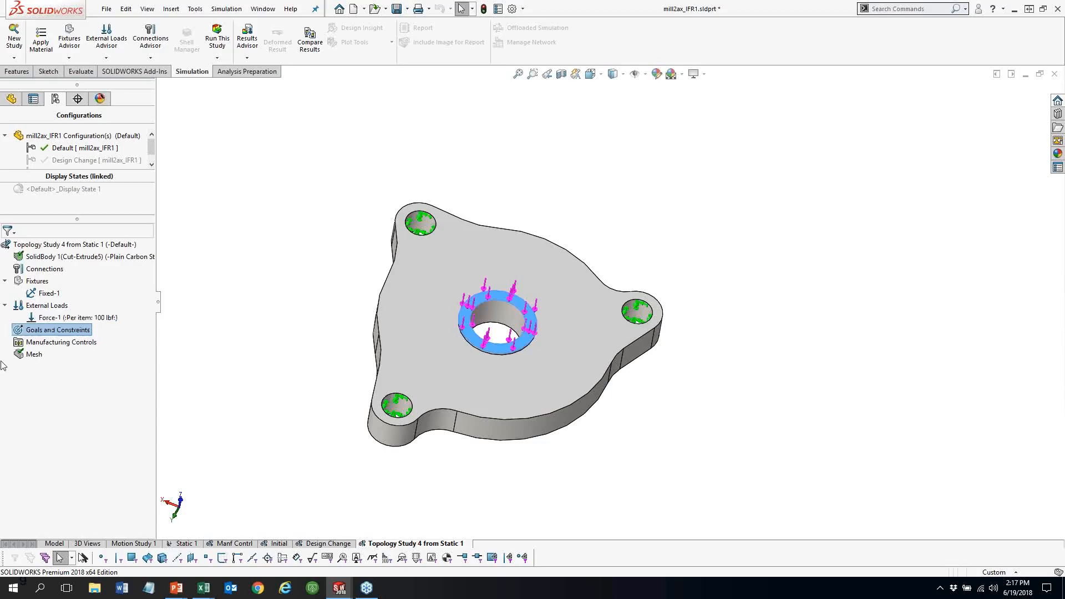
pyautogui.click(70, 343)
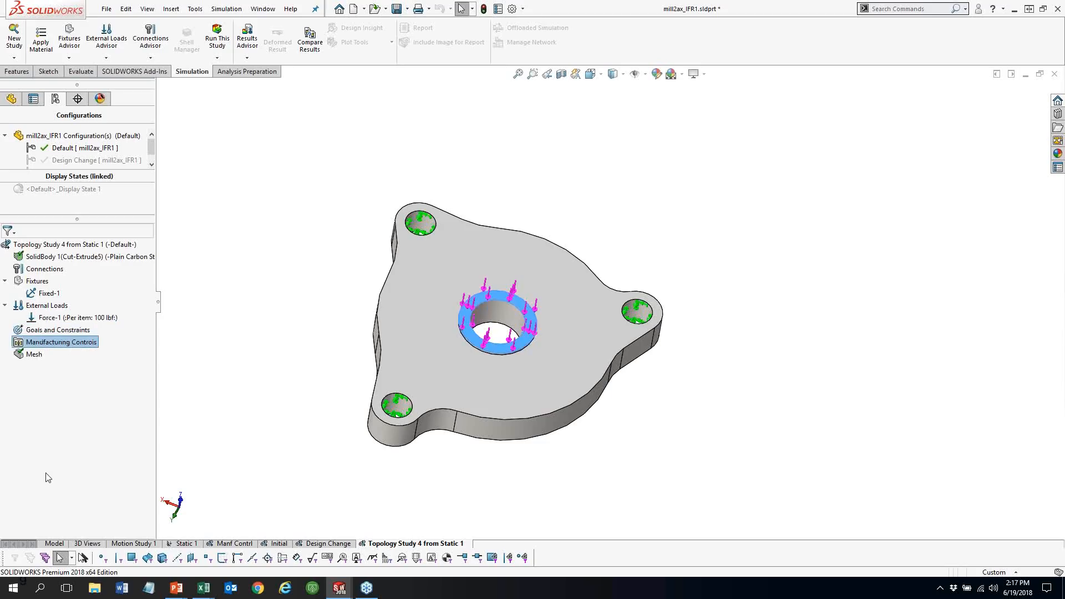
# Add a Best Stiffness to Weight ratio goal with a mass constraint that reduces mass by 75 percent
pyautogui.rightClick(57, 332)
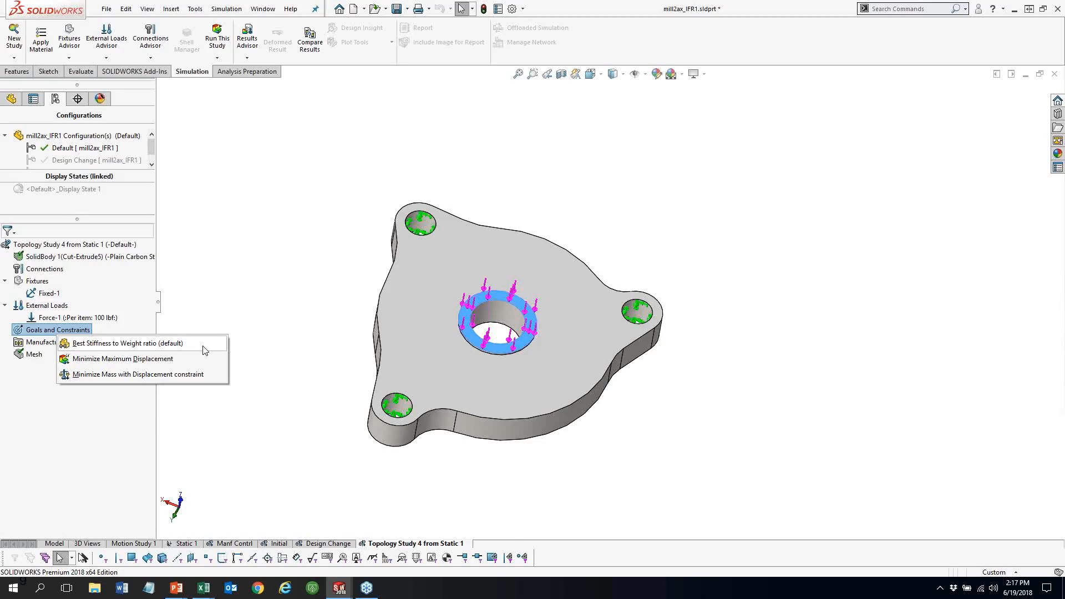
pyautogui.click(150, 345)
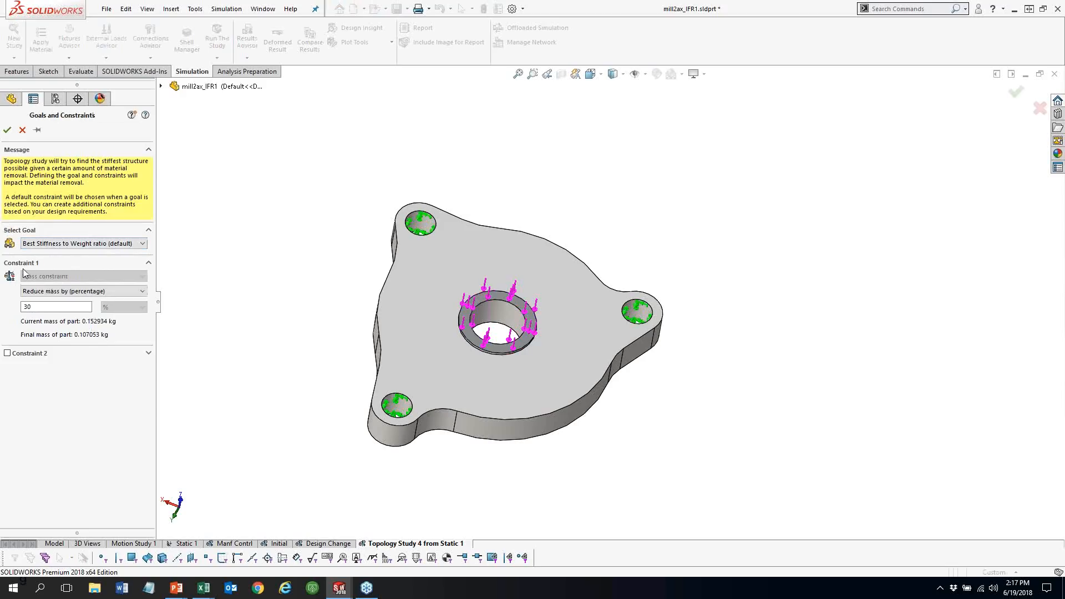
pyautogui.doubleClick(59, 306)
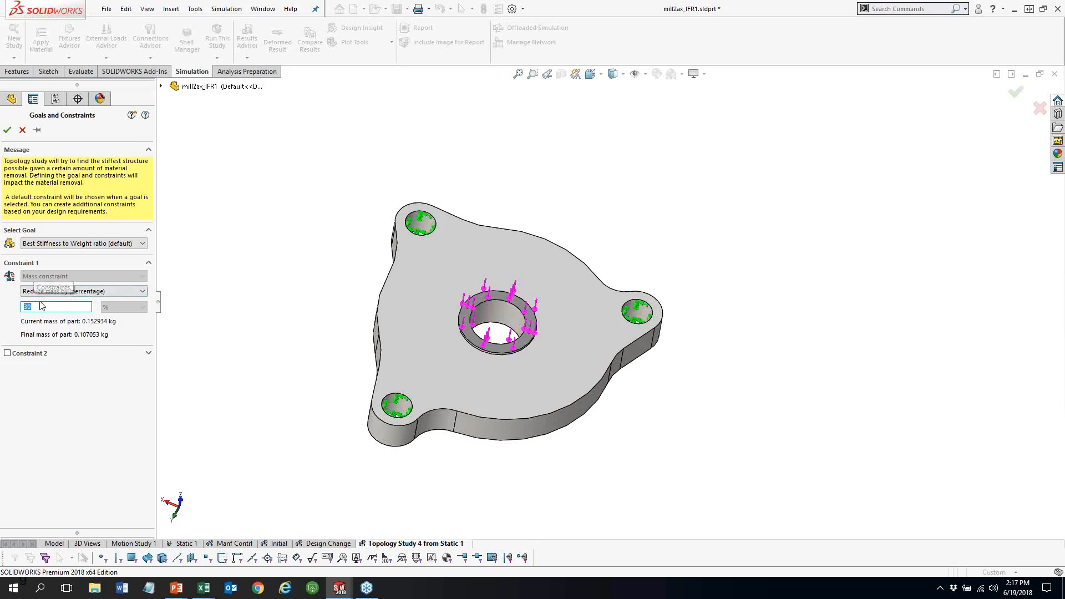
pyautogui.write('75')
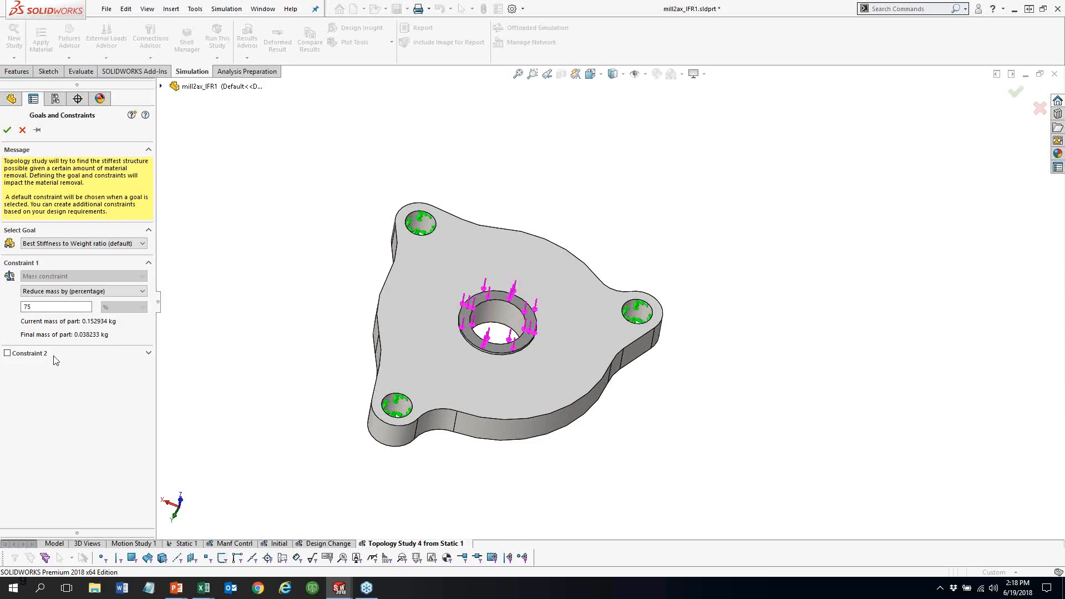
pyautogui.click(7, 354)
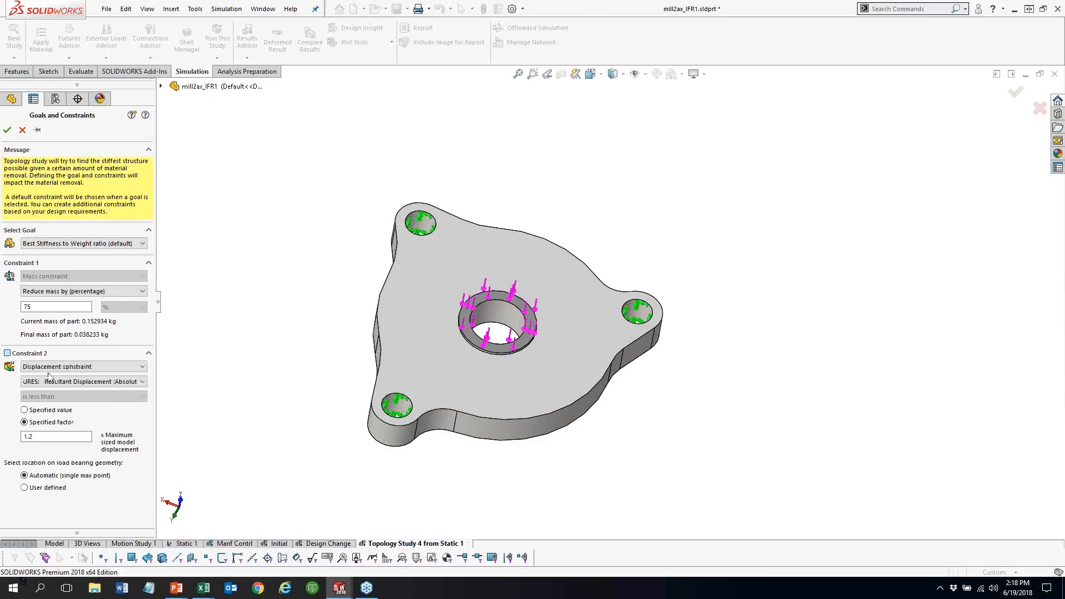
pyautogui.click(93, 367)
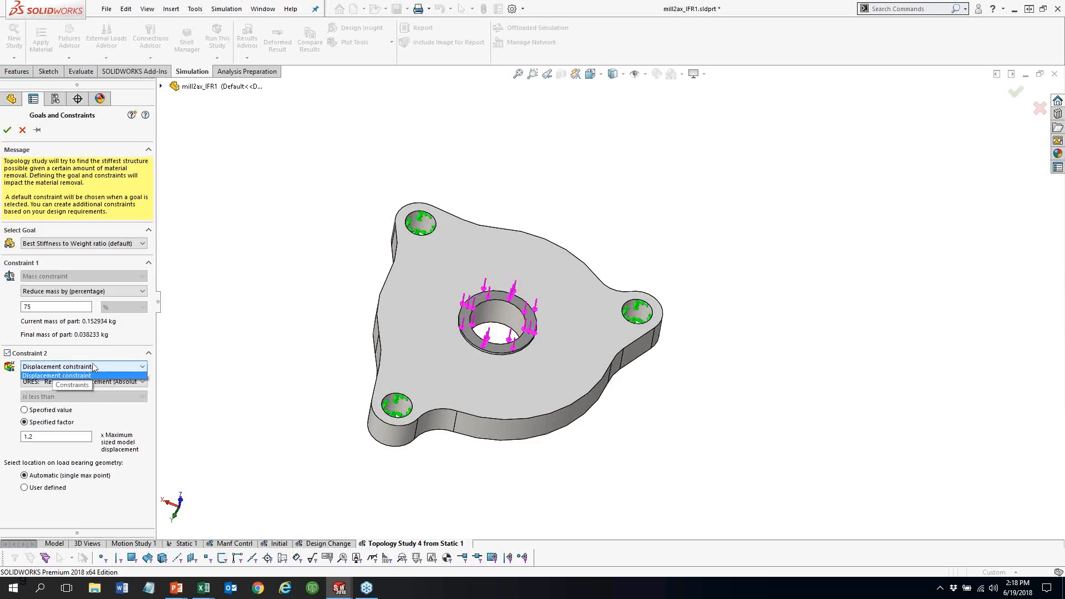
pyautogui.click(132, 370)
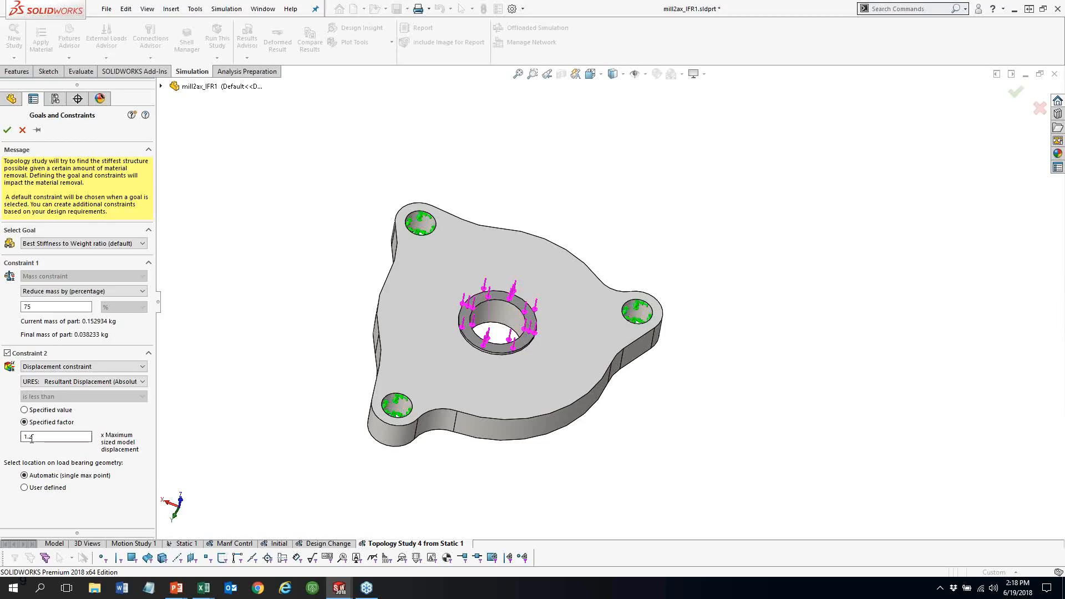
pyautogui.click(8, 353)
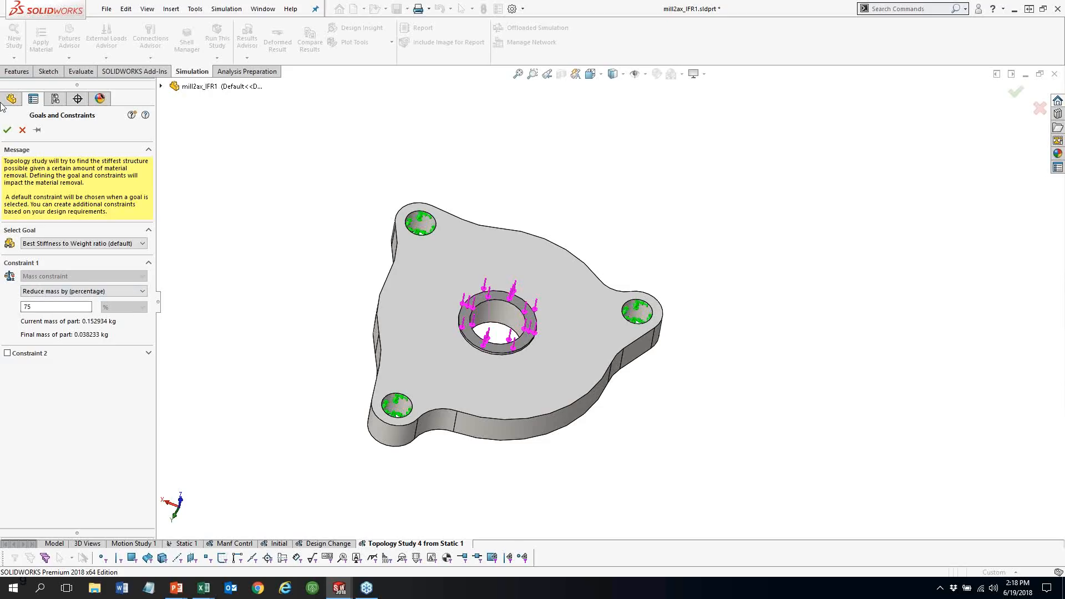
# Accept the stiffness-to-weight goal with only its mass constraint active
pyautogui.click(7, 131)
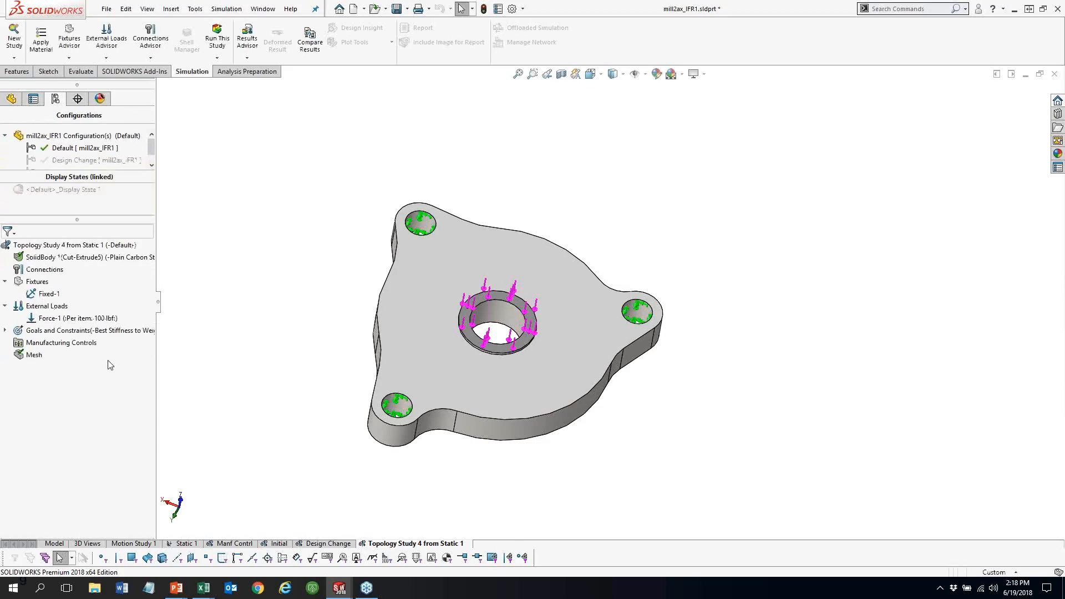
# Start a preserved region manufacturing control and select all tangent faces around the plate's outer side wall
pyautogui.rightClick(41, 344)
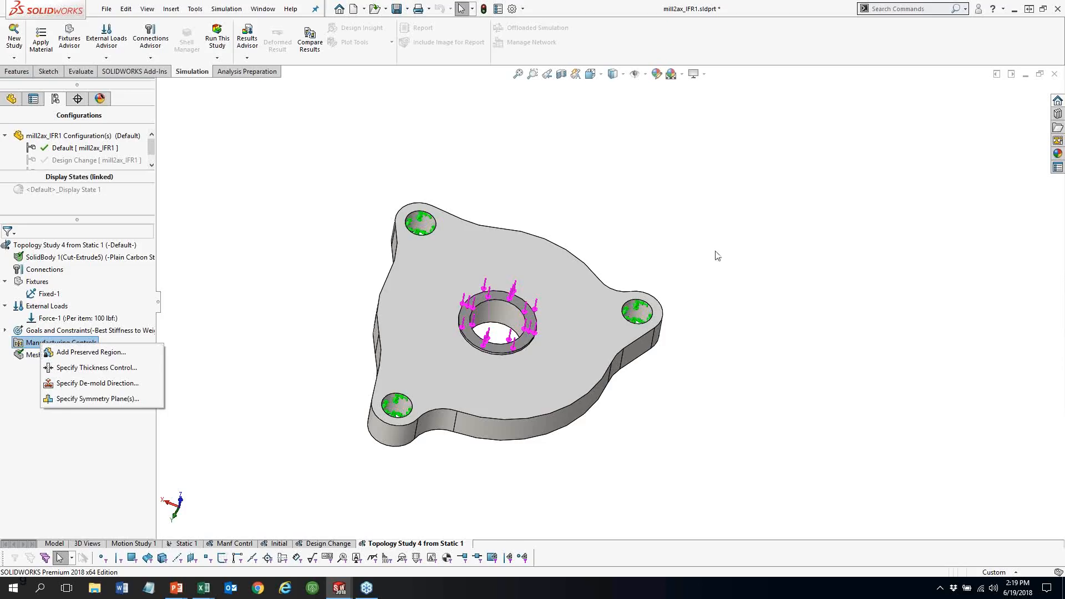
pyautogui.click(101, 358)
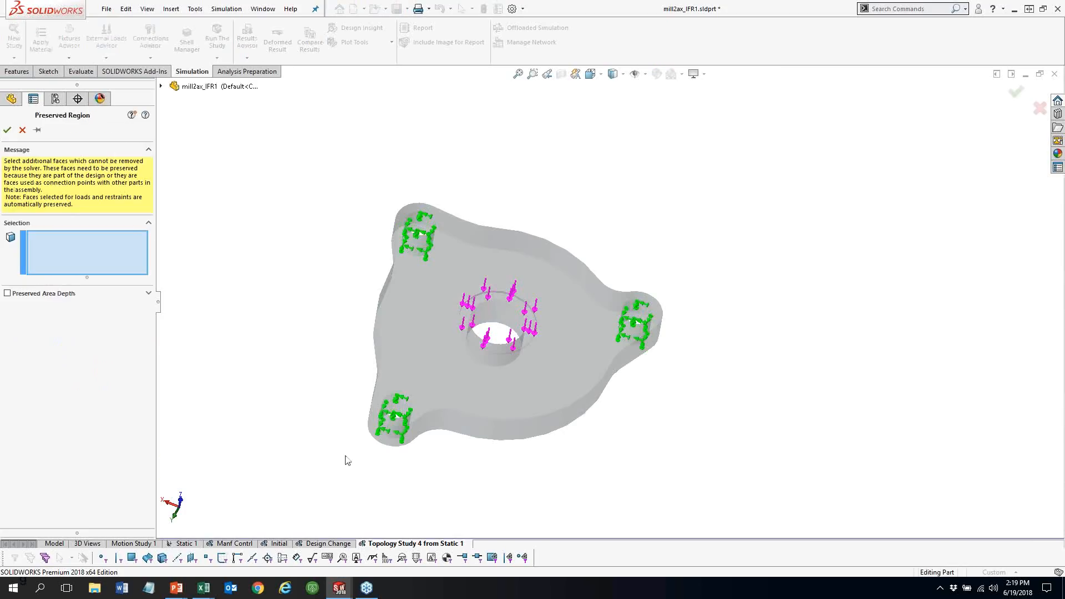
pyautogui.moveTo(335, 448)
pyautogui.mouseDown(button='middle')
pyautogui.moveTo(323, 366)
pyautogui.moveTo(344, 398)
pyautogui.moveTo(323, 440)
pyautogui.mouseUp(button='middle')
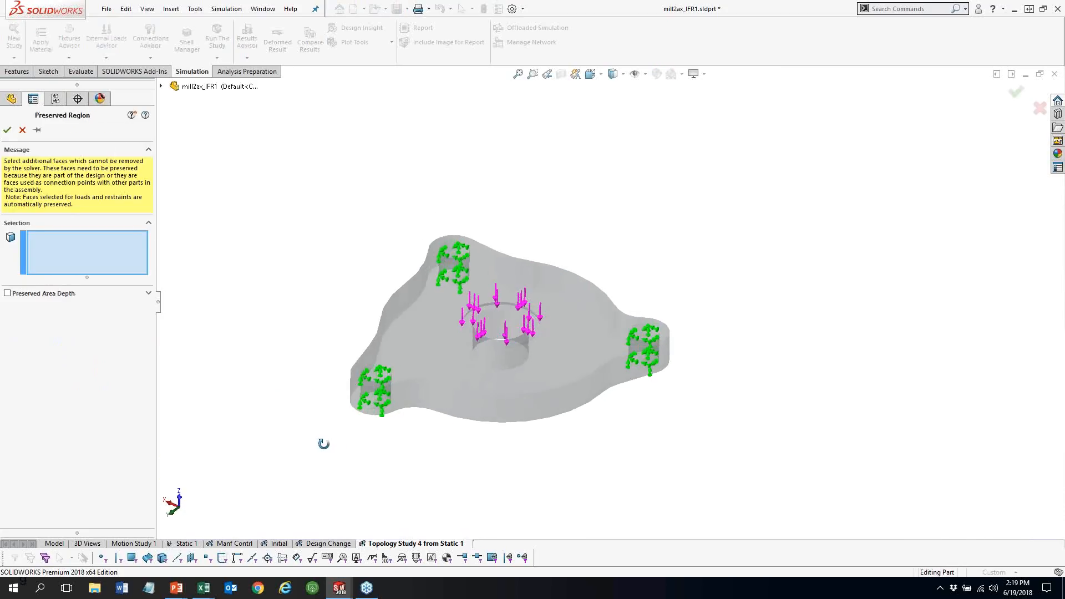
pyautogui.scroll(-2, 331, 445)
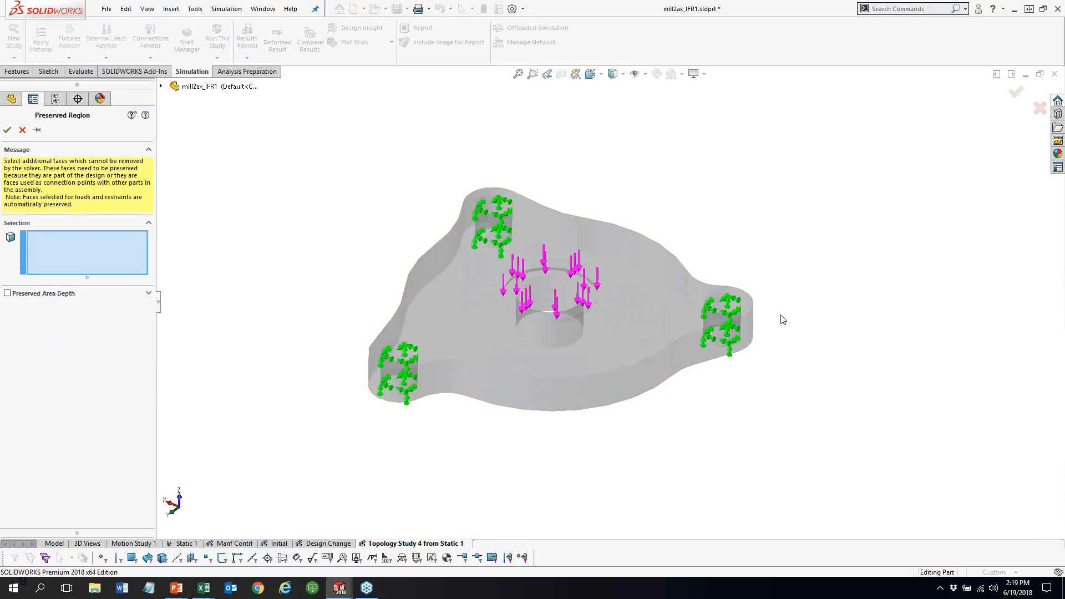
pyautogui.rightClick(444, 379)
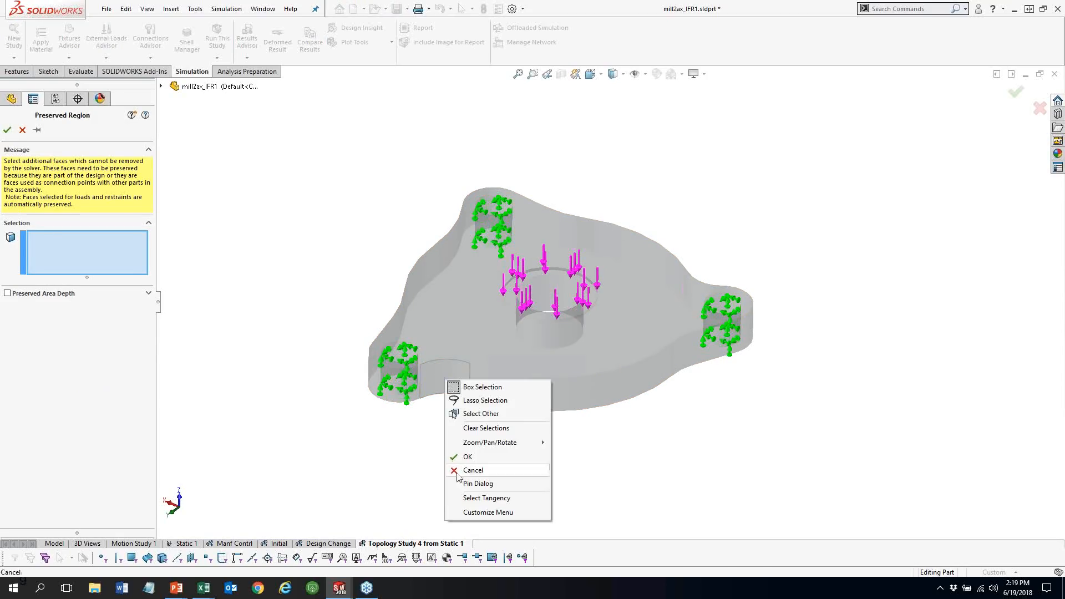
pyautogui.click(488, 498)
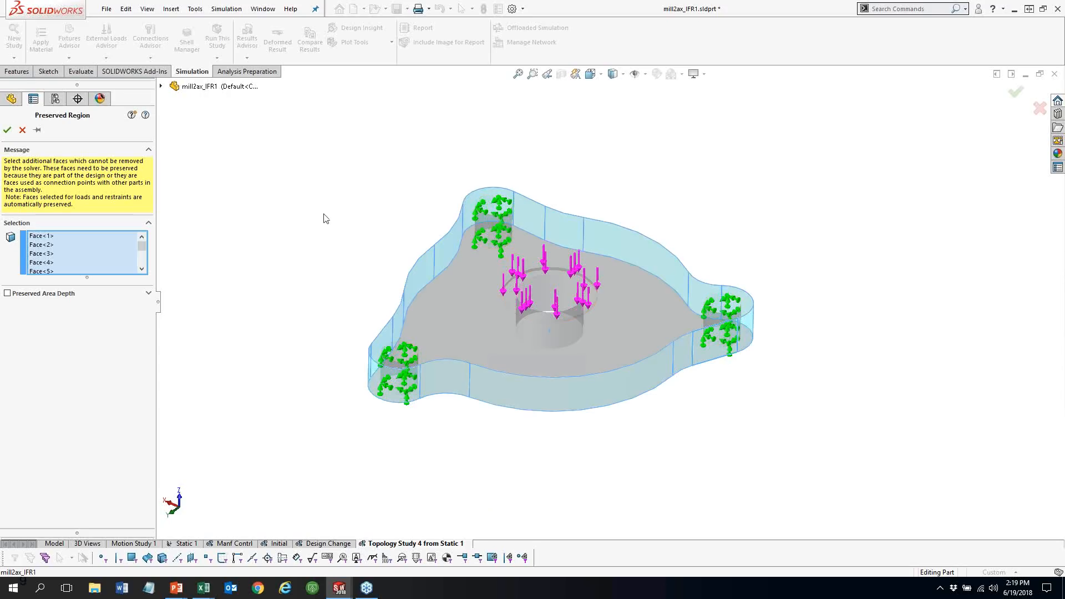
# Enable the preserved area depth for the outer wall faces and set it to 1 mm
pyautogui.moveTo(326, 217); pyautogui.dragTo(324, 319, button='middle')
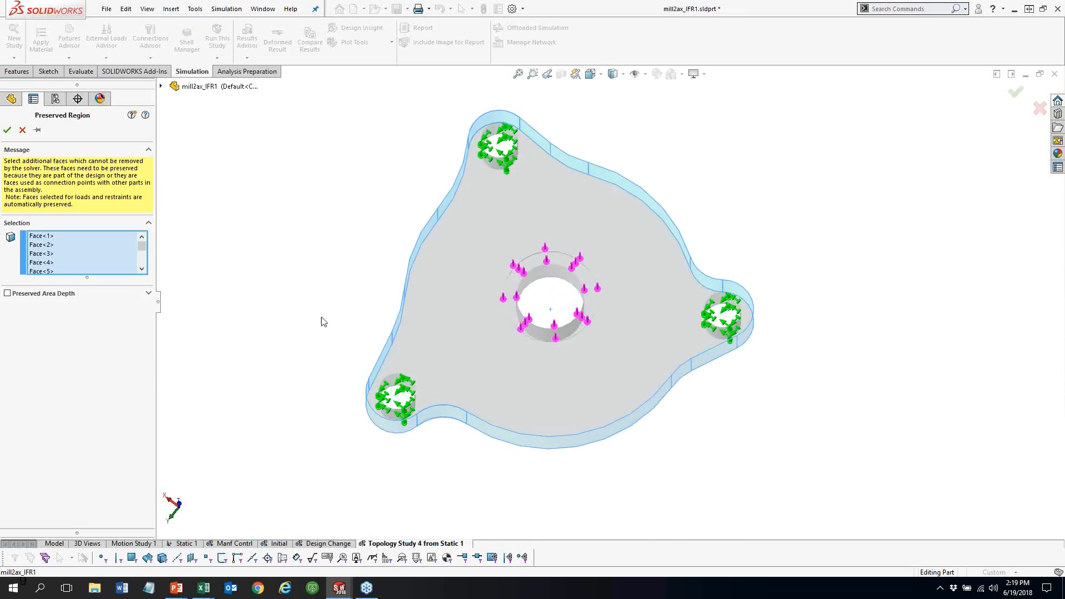
pyautogui.click(7, 294)
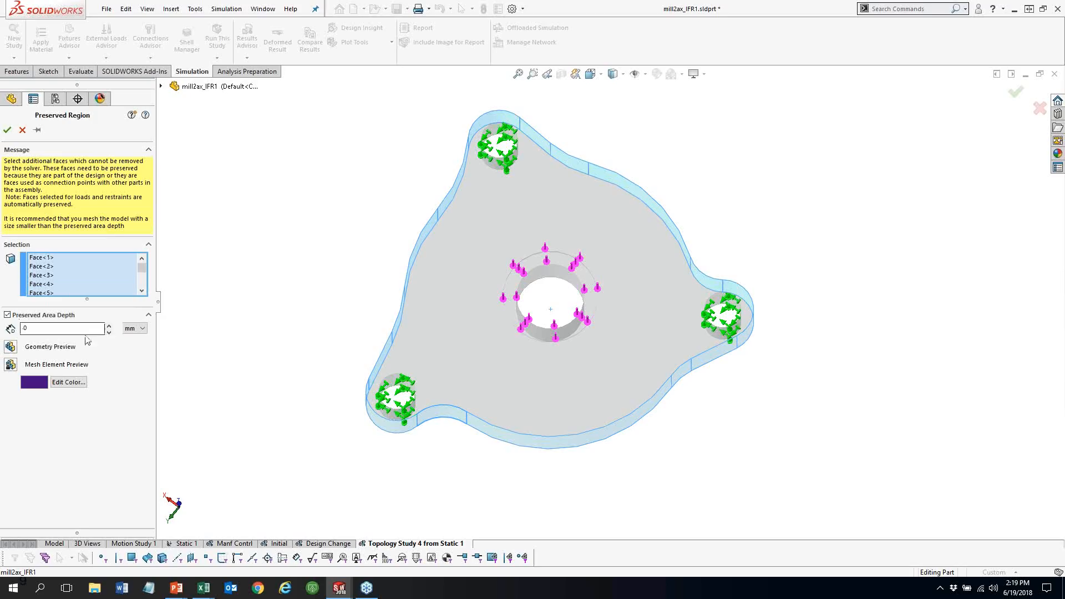
pyautogui.click(109, 325)
pyautogui.moveTo(382, 240); pyautogui.dragTo(387, 266, button='middle')
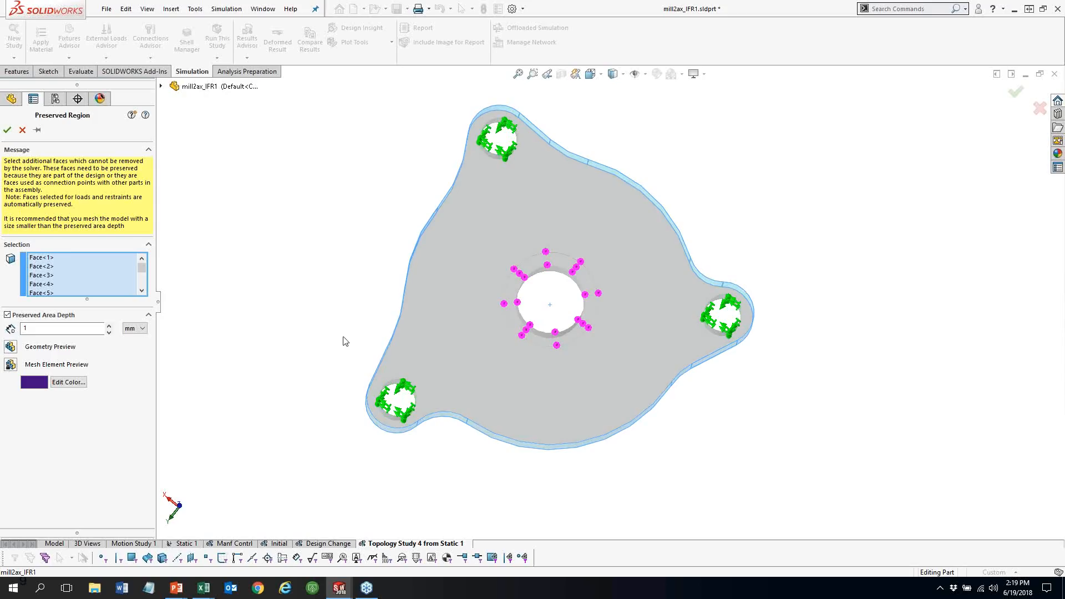
pyautogui.moveTo(345, 339); pyautogui.dragTo(349, 302, button='middle')
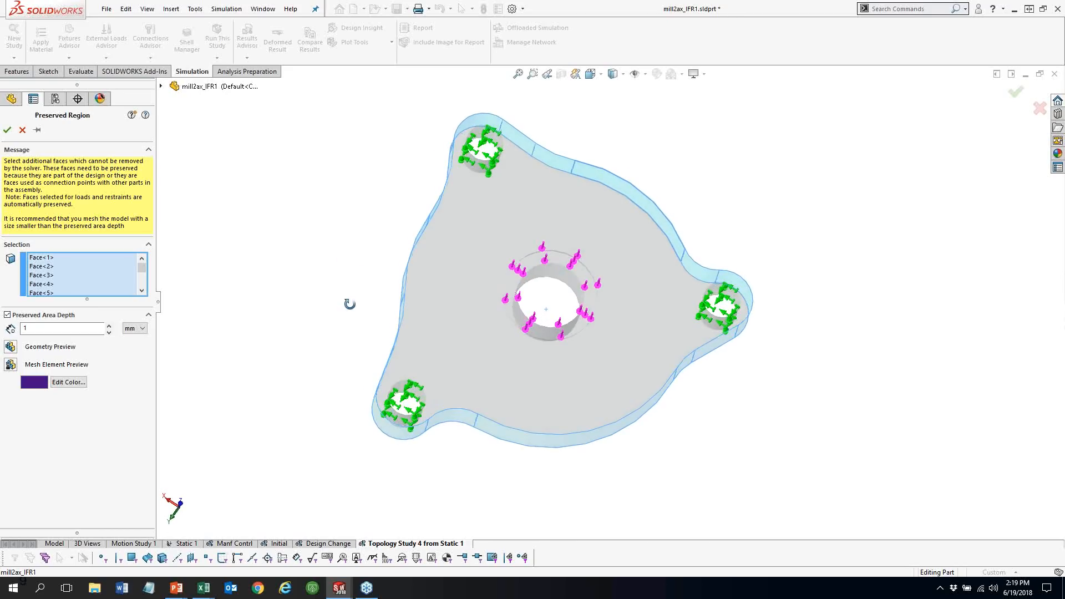
# Preview the preserved depth geometry, turn off the preserved area depth, and accept the outer wall preserved region
pyautogui.click(10, 348)
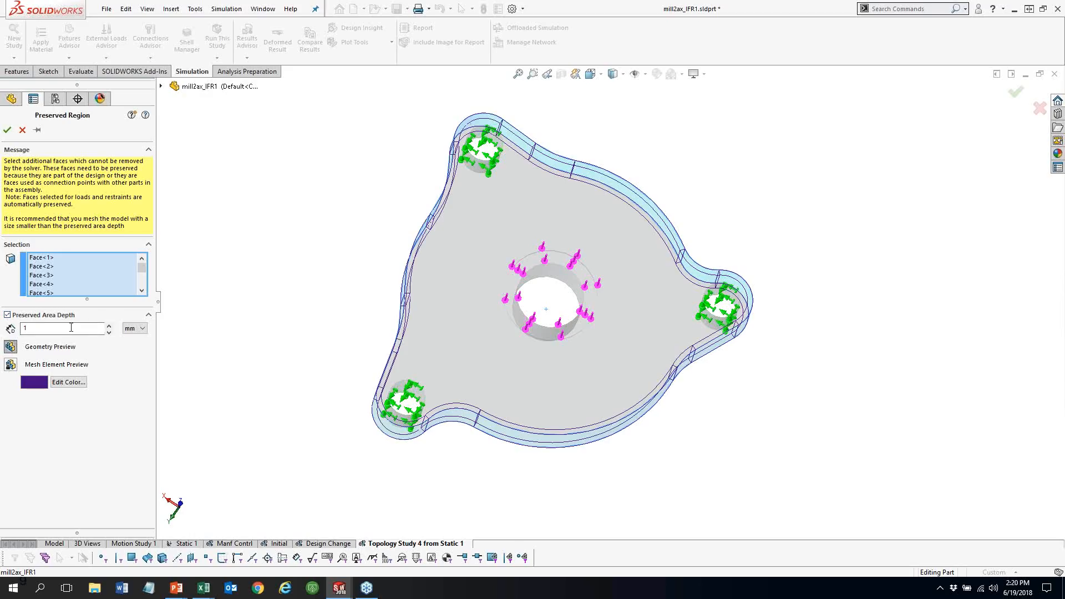
pyautogui.click(7, 315)
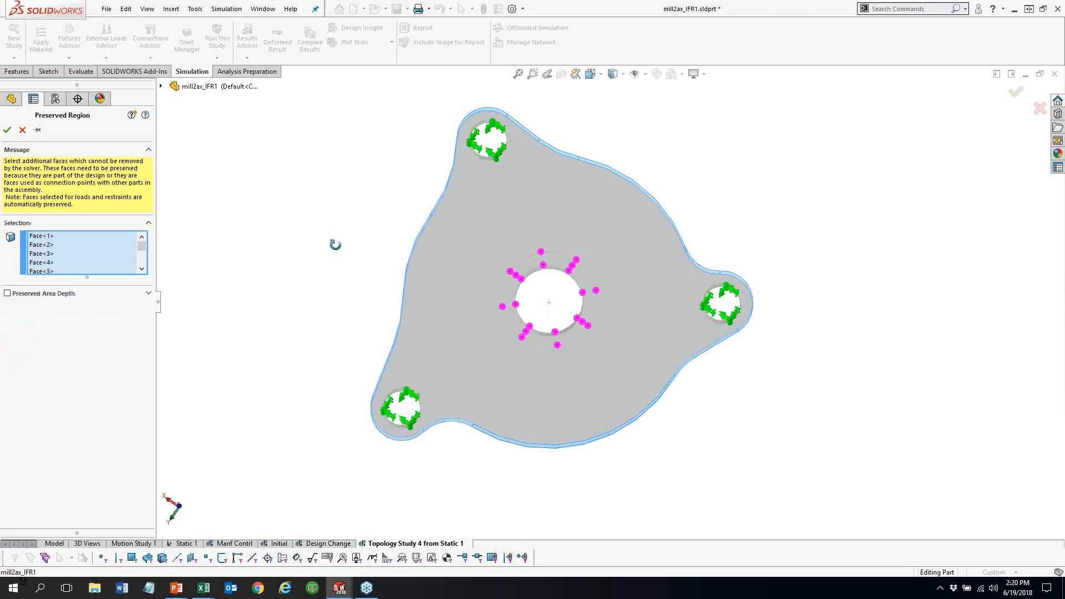
pyautogui.click(7, 129)
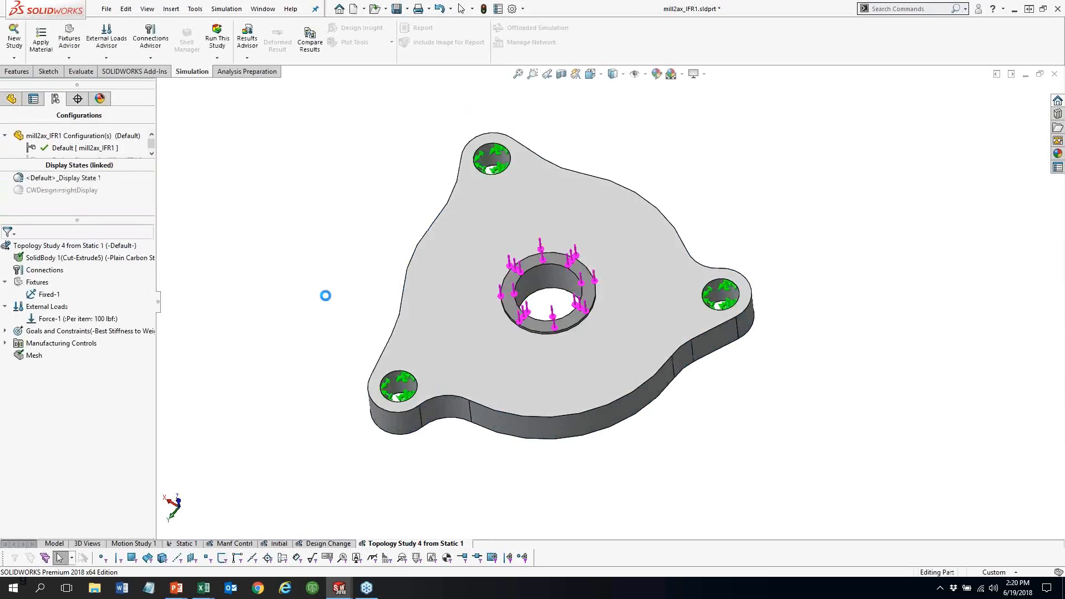
# Expand the study's manufacturing controls and look over the available control types without adding one
pyautogui.click(5, 343)
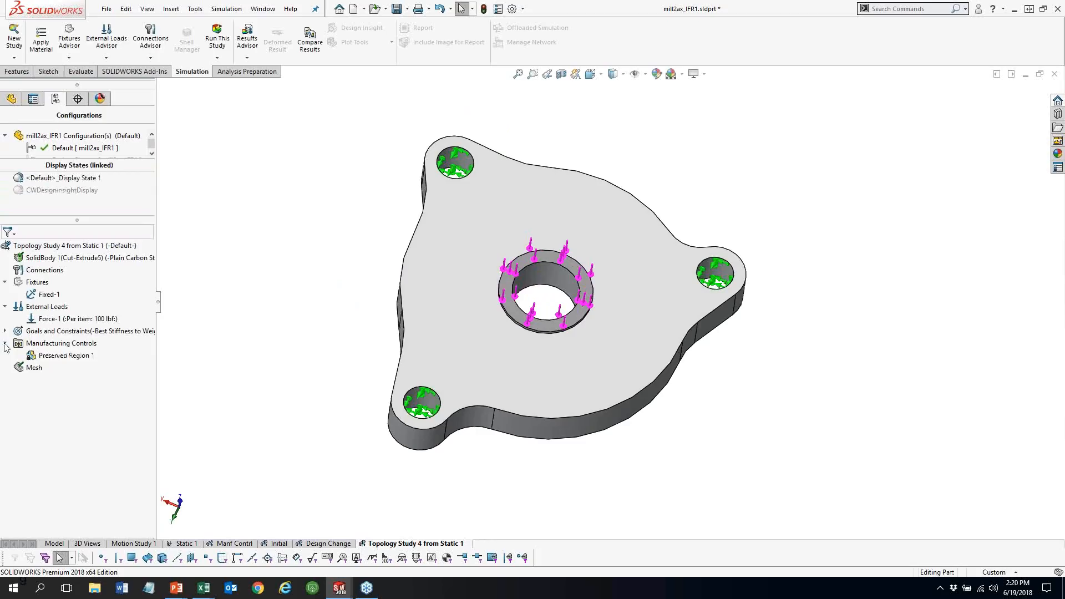
pyautogui.rightClick(40, 345)
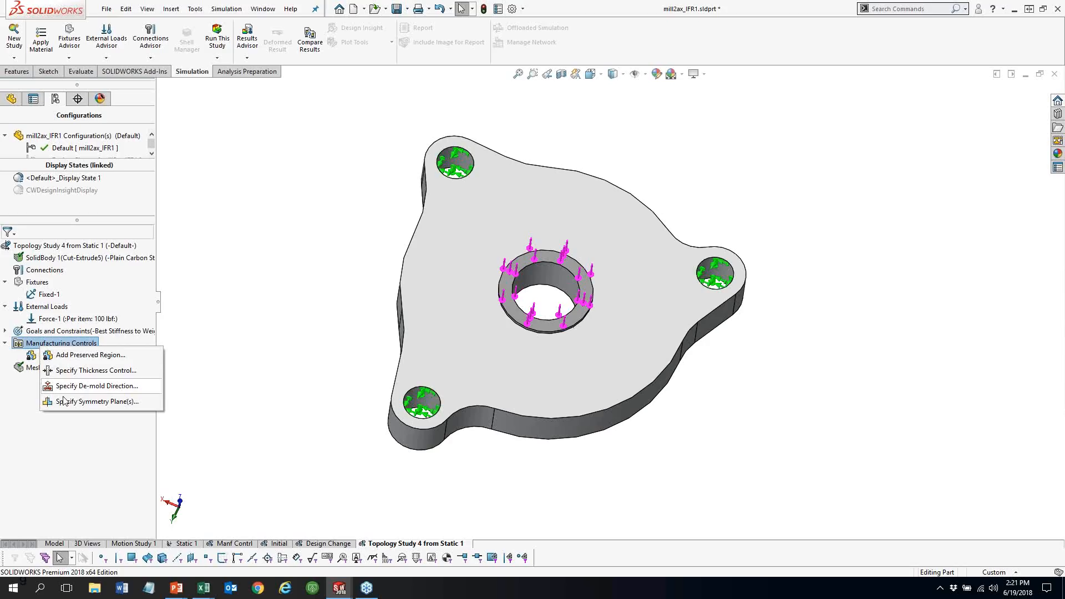
pyautogui.click(231, 426)
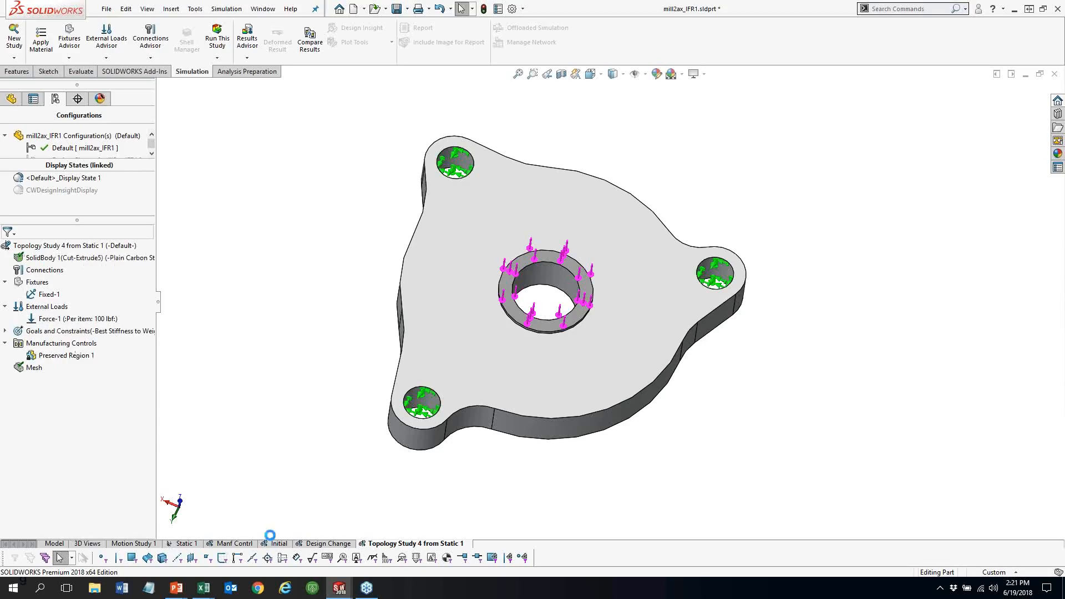
# Display the Material Mass1 plot of the Initial study and examine the optimized shape from above, below and inside the bore
pyautogui.click(278, 543)
pyautogui.rightClick(69, 370)
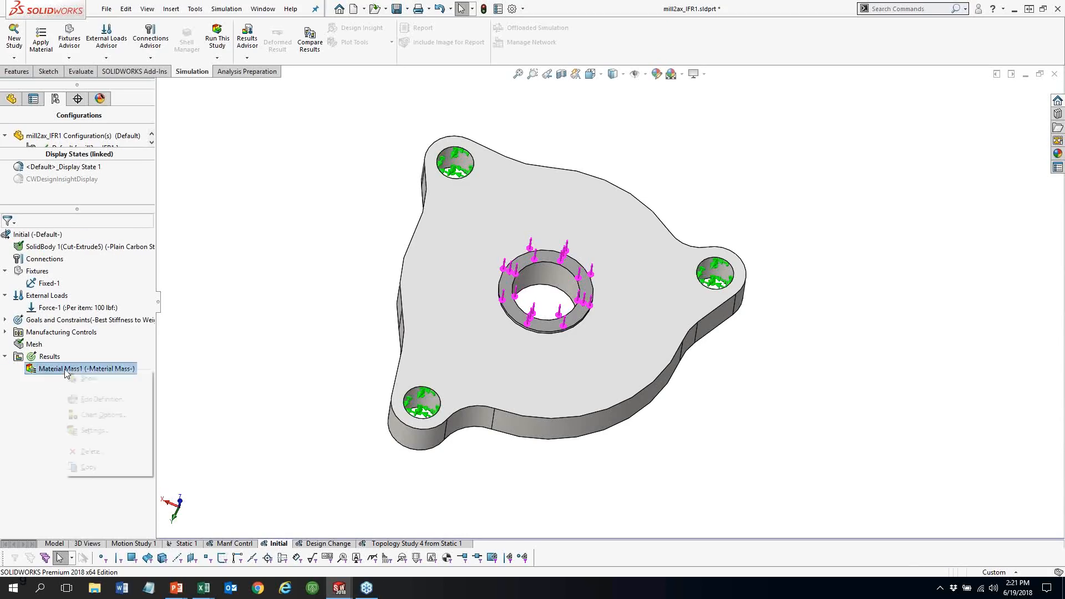
pyautogui.press('Escape')
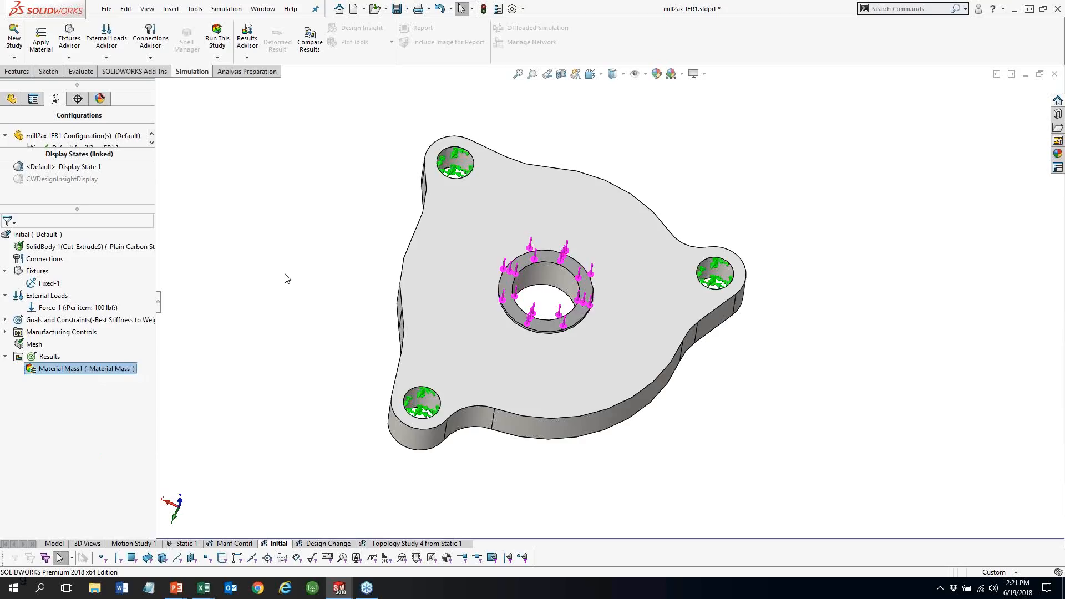
pyautogui.moveTo(552, 331); pyautogui.dragTo(569, 411, button='middle')
pyautogui.moveTo(634, 400); pyautogui.dragTo(551, 416)
pyautogui.press('Escape')
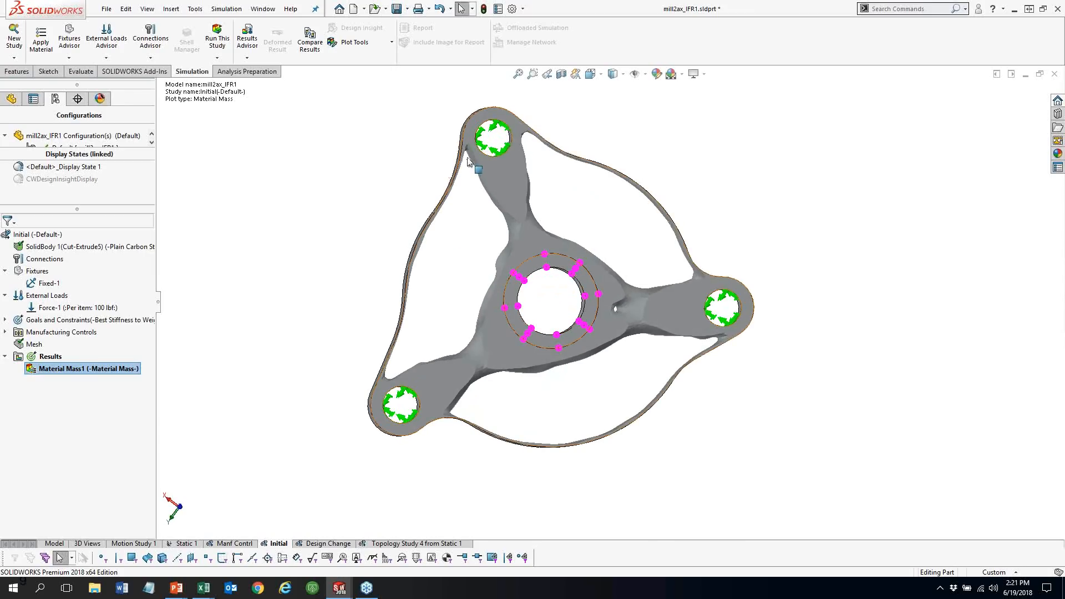
pyautogui.moveTo(450, 366); pyautogui.dragTo(444, 326, button='middle')
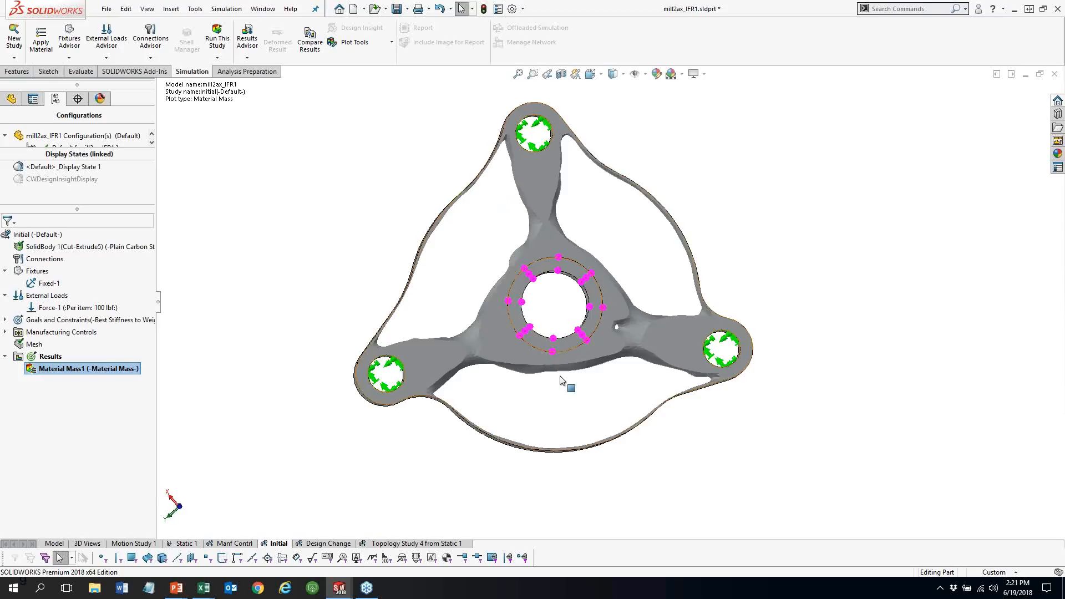
pyautogui.moveTo(621, 327); pyautogui.dragTo(611, 375, button='middle')
pyautogui.scroll(-8, 537, 319)
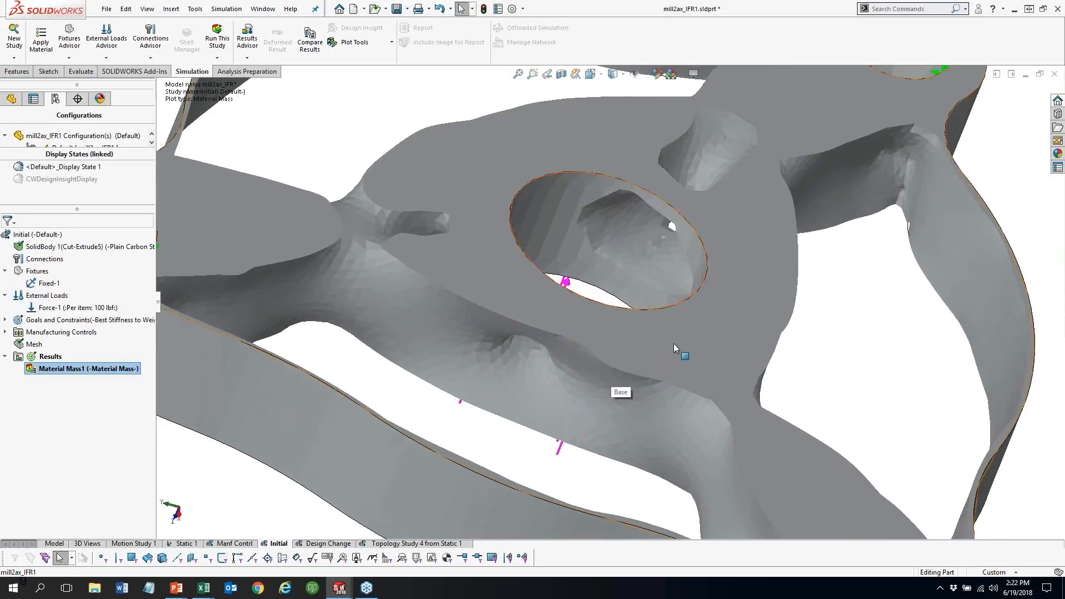
pyautogui.moveTo(676, 349); pyautogui.dragTo(594, 383, button='middle')
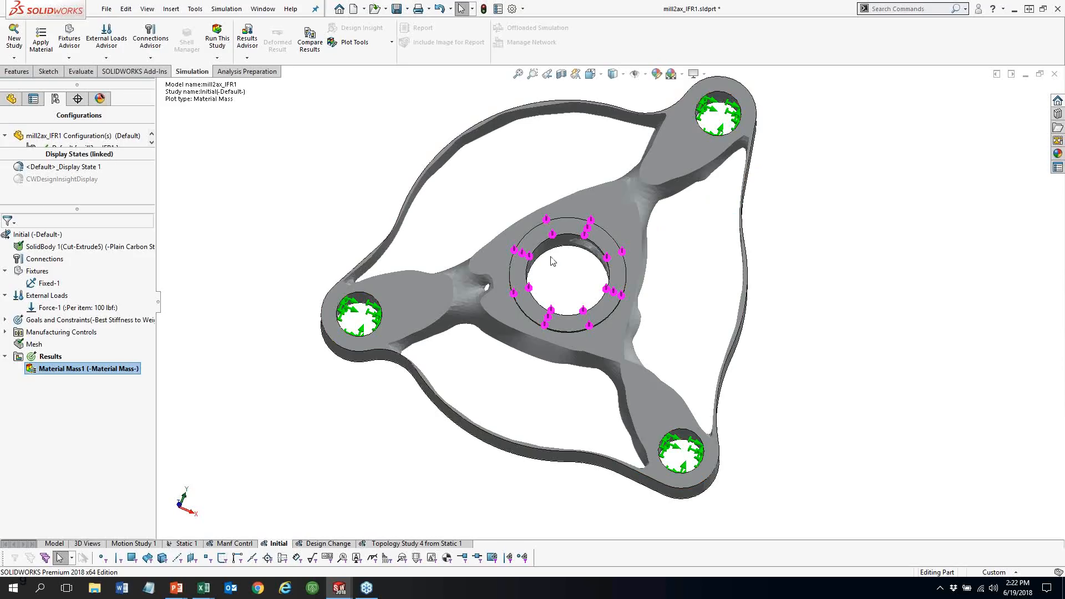
# Start a de-mold control in the Initial study, try Stamping (Pull direction only), and settle on Mid-Plane (Both Directions)
pyautogui.click(5, 331)
pyautogui.rightClick(73, 333)
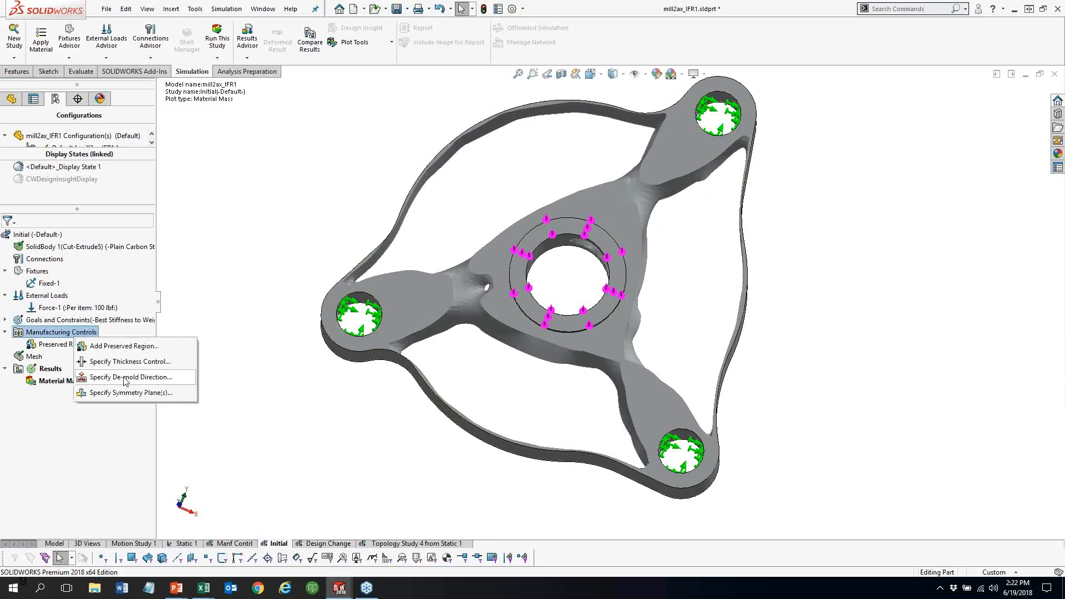
pyautogui.click(115, 379)
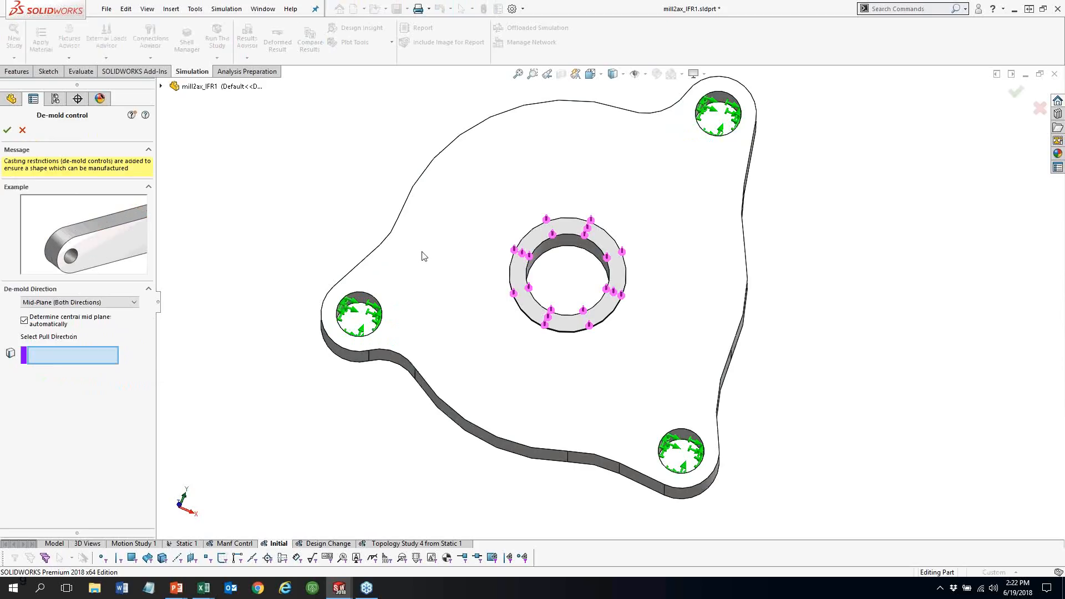
pyautogui.click(77, 302)
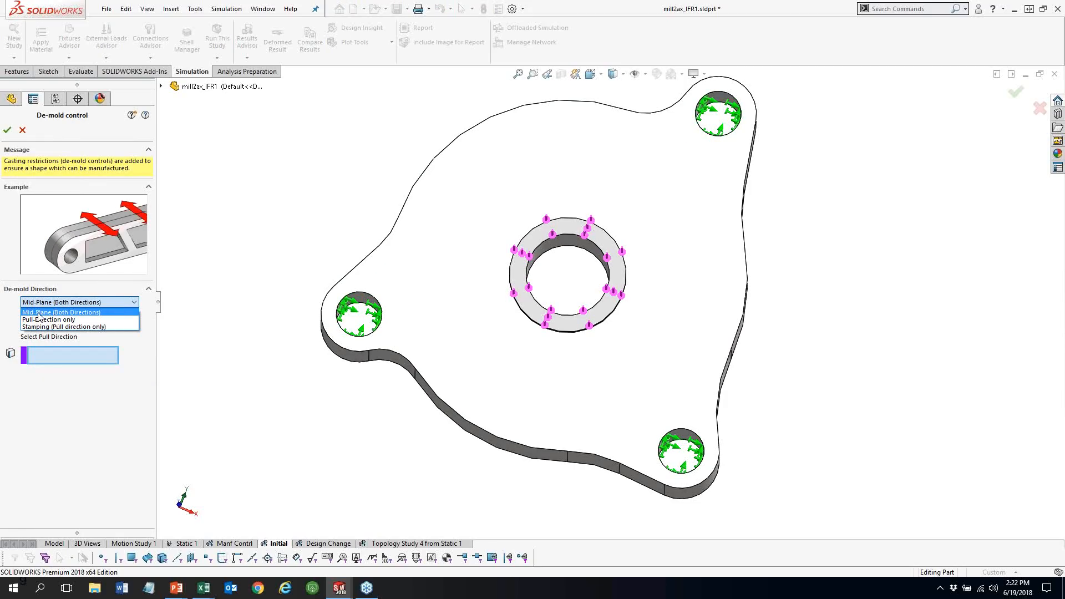
pyautogui.click(86, 327)
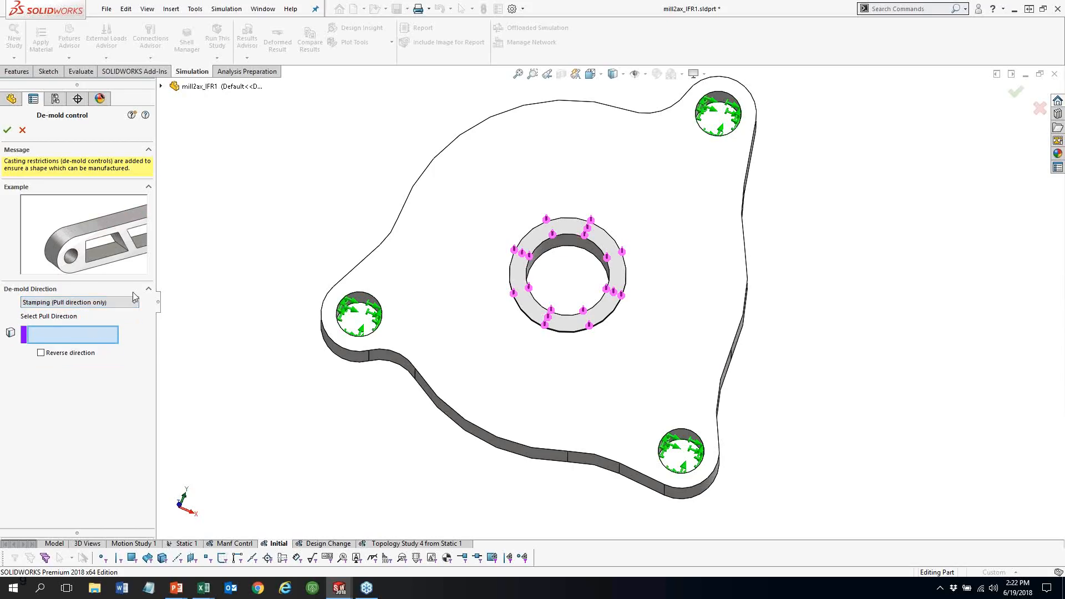
pyautogui.click(25, 305)
pyautogui.click(43, 320)
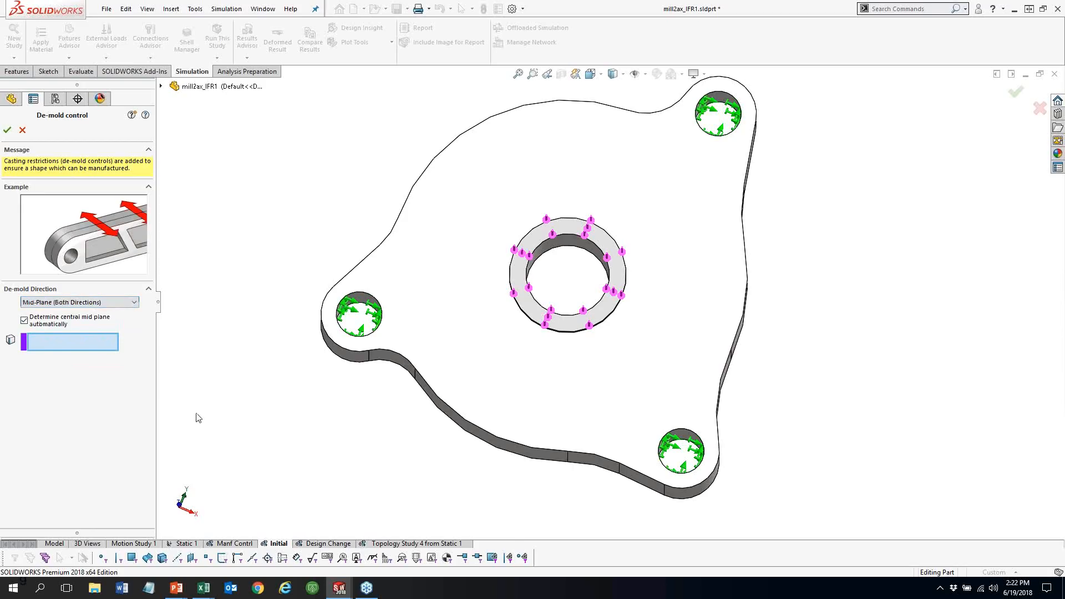
# Use a vertical edge of the plate's outer side wall as the pull direction and accept the de-mold control
pyautogui.moveTo(350, 435); pyautogui.dragTo(368, 262, button='middle')
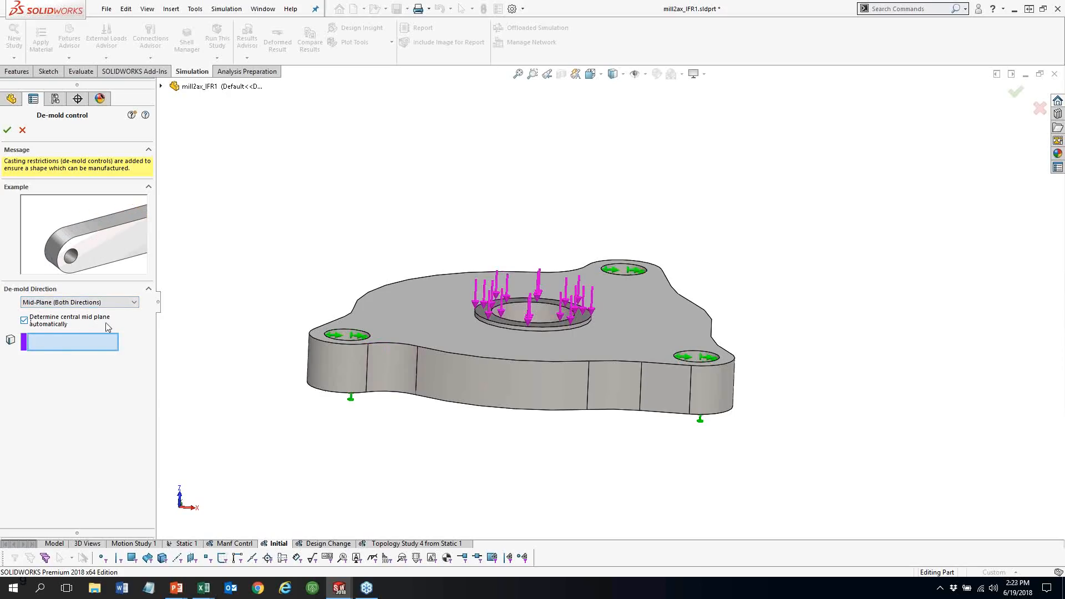
pyautogui.click(416, 370)
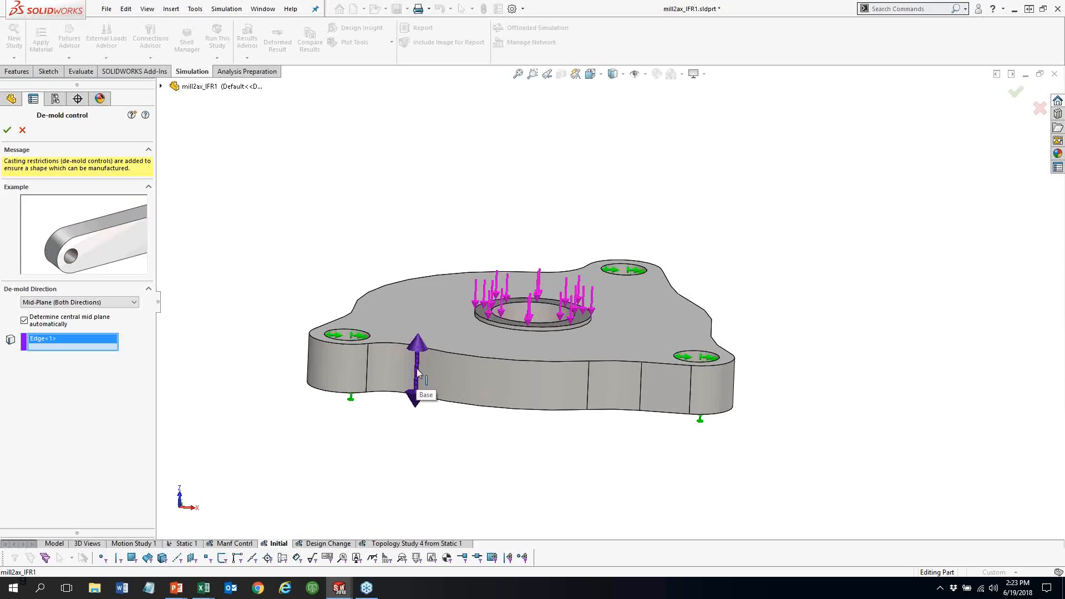
pyautogui.click(7, 131)
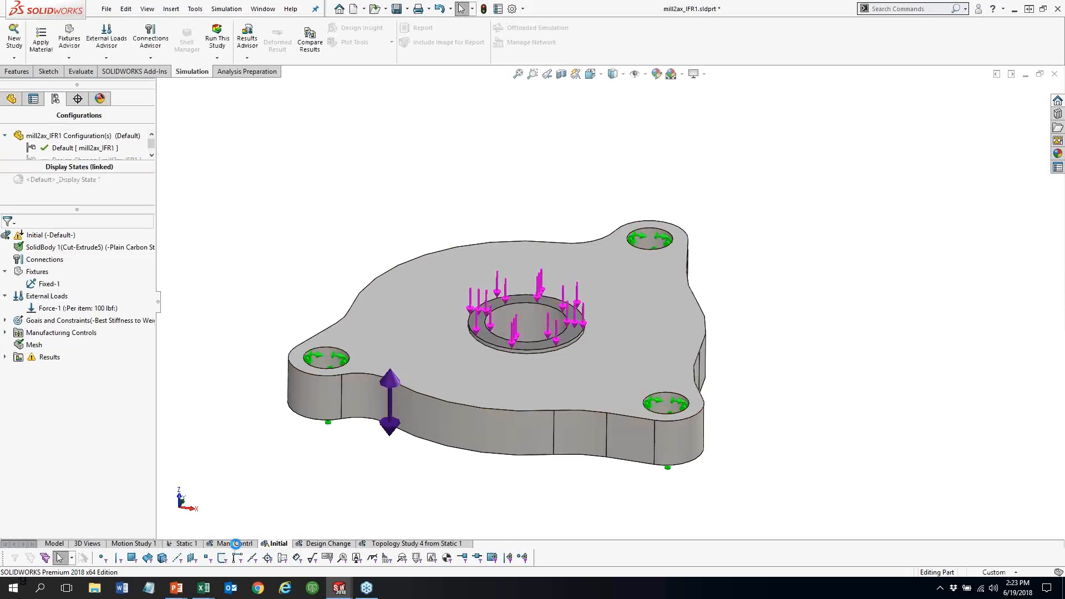
# Display the Material Mass1 plot of the Manf Contrl study and examine the de-mold-controlled shape from several sides
pyautogui.click(236, 543)
pyautogui.click(5, 357)
pyautogui.rightClick(52, 370)
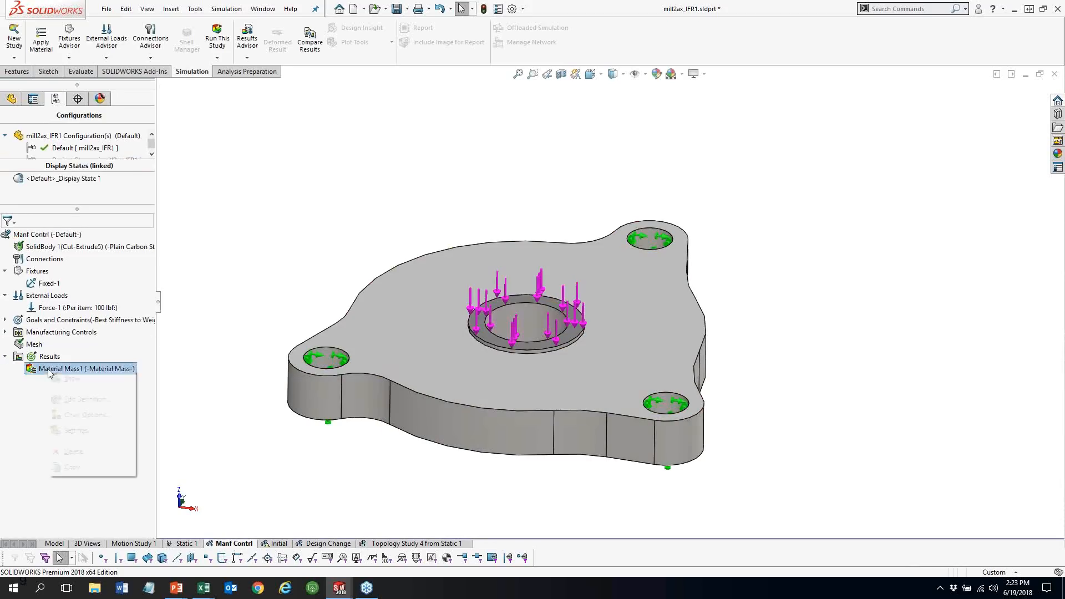
pyautogui.click(72, 379)
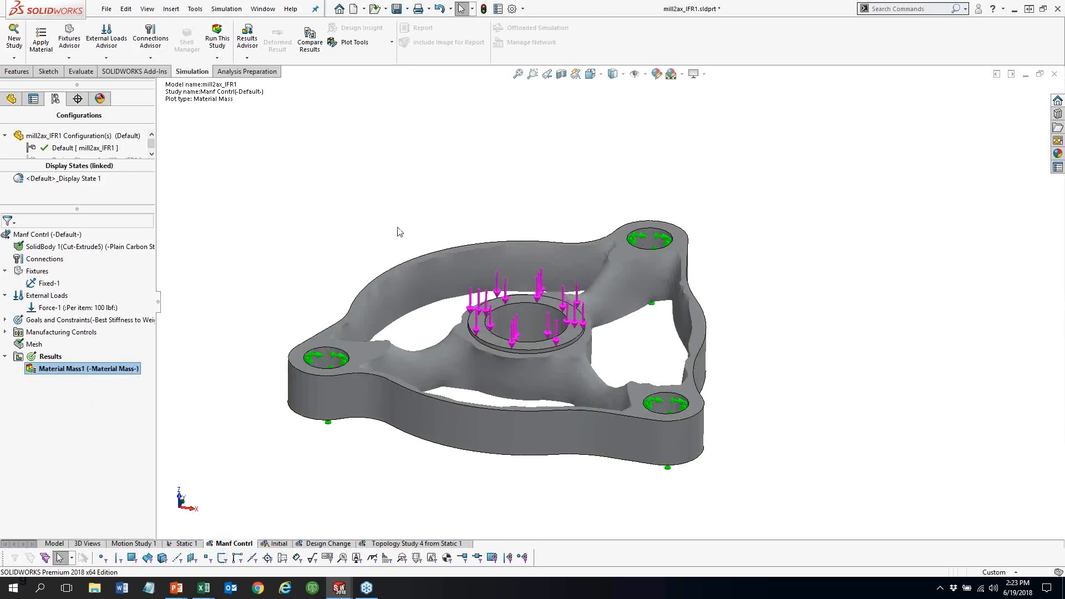
pyautogui.moveTo(296, 251); pyautogui.dragTo(726, 386, button='middle')
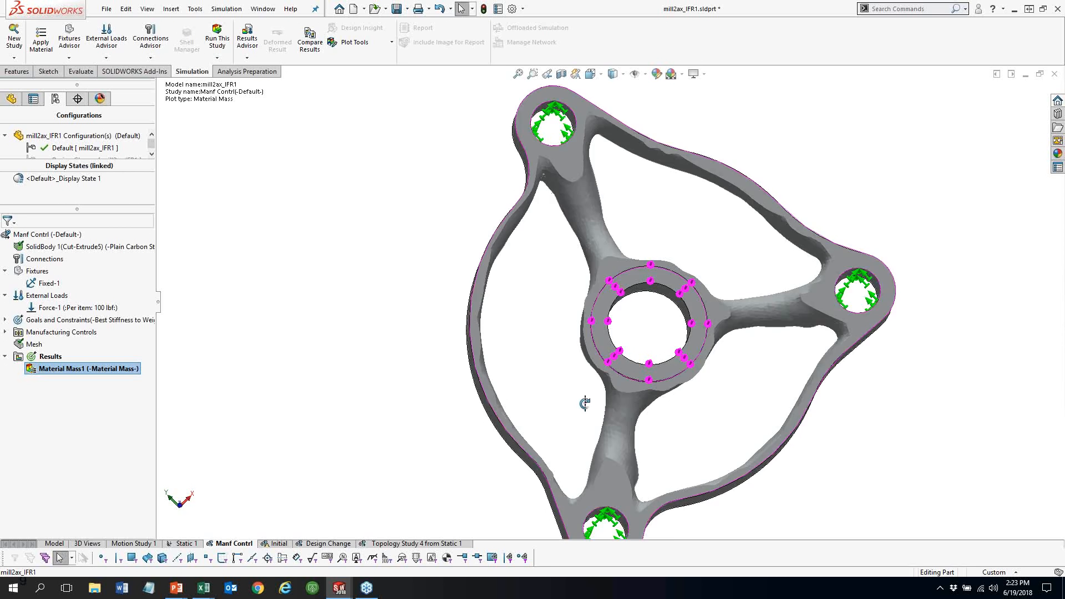
pyautogui.moveTo(582, 404); pyautogui.dragTo(482, 314, button='middle')
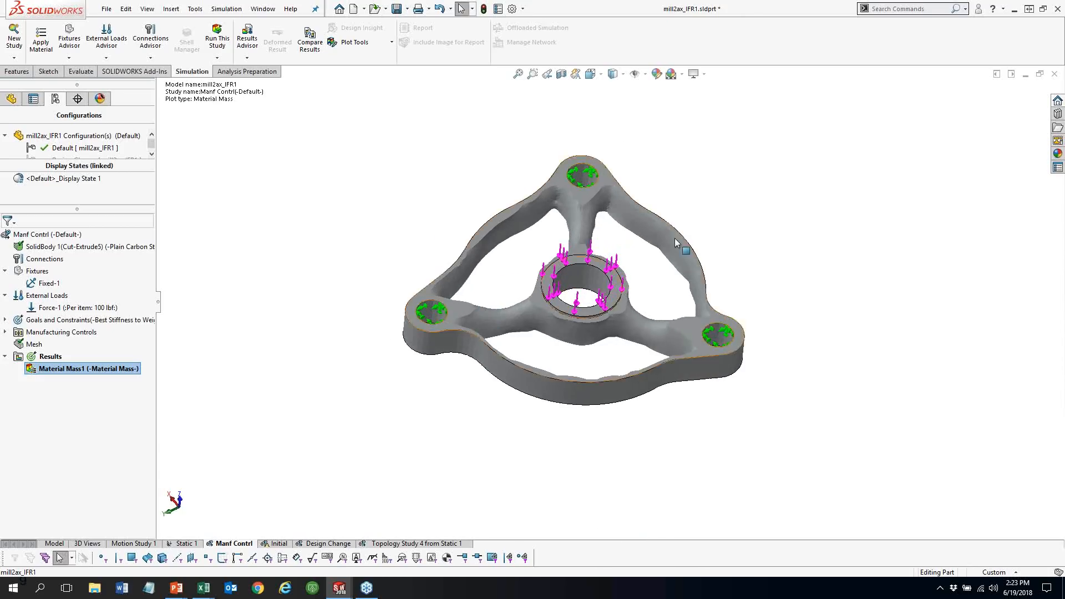
pyautogui.moveTo(676, 240); pyautogui.dragTo(671, 266, button='middle')
pyautogui.scroll(-1, 668, 261)
pyautogui.scroll(-1, 638, 247)
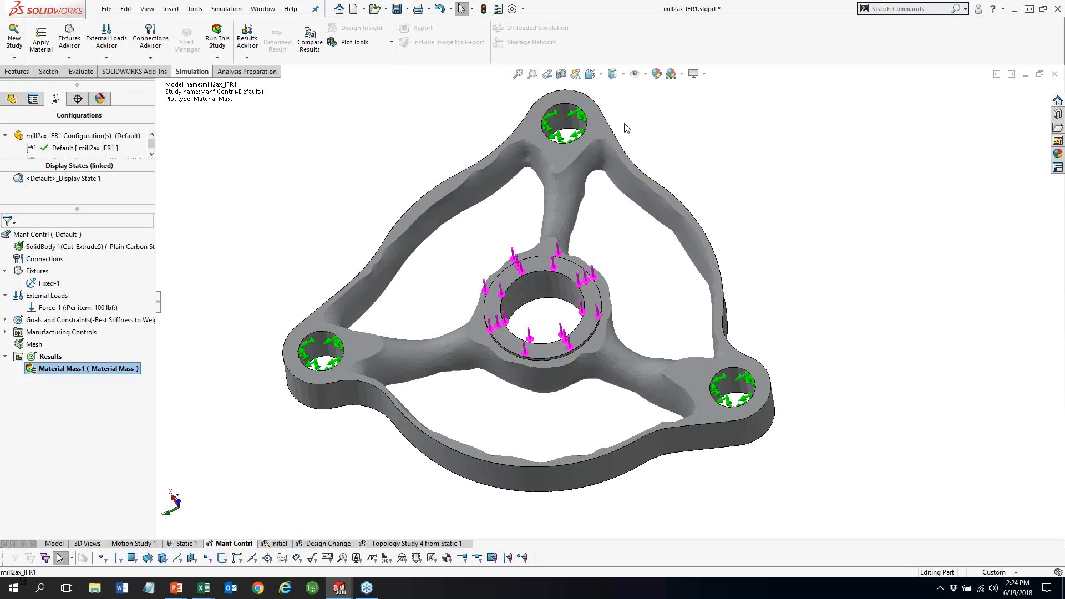
# Activate the Design Change configuration and copy the Manf Contrl study to it as a topology study
pyautogui.moveTo(125, 204); pyautogui.dragTo(124, 238)
pyautogui.doubleClick(81, 160)
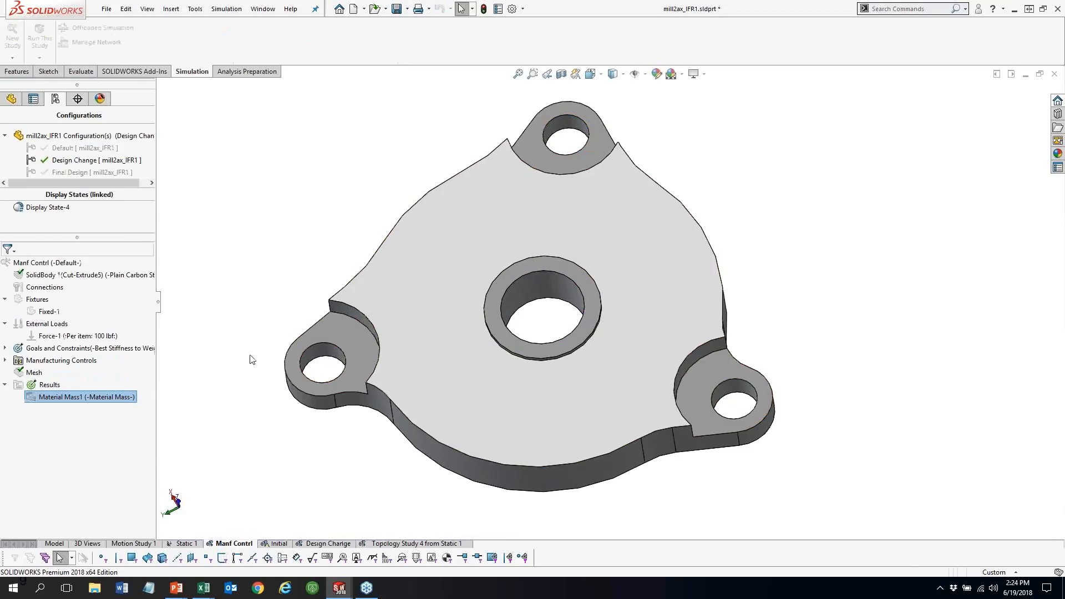
pyautogui.rightClick(232, 545)
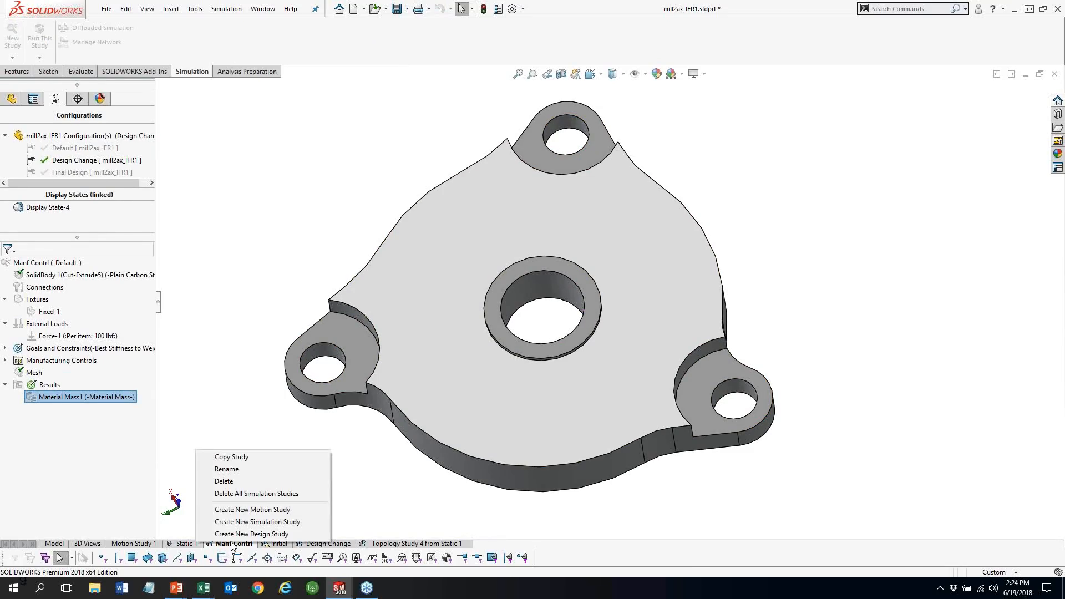
pyautogui.click(244, 458)
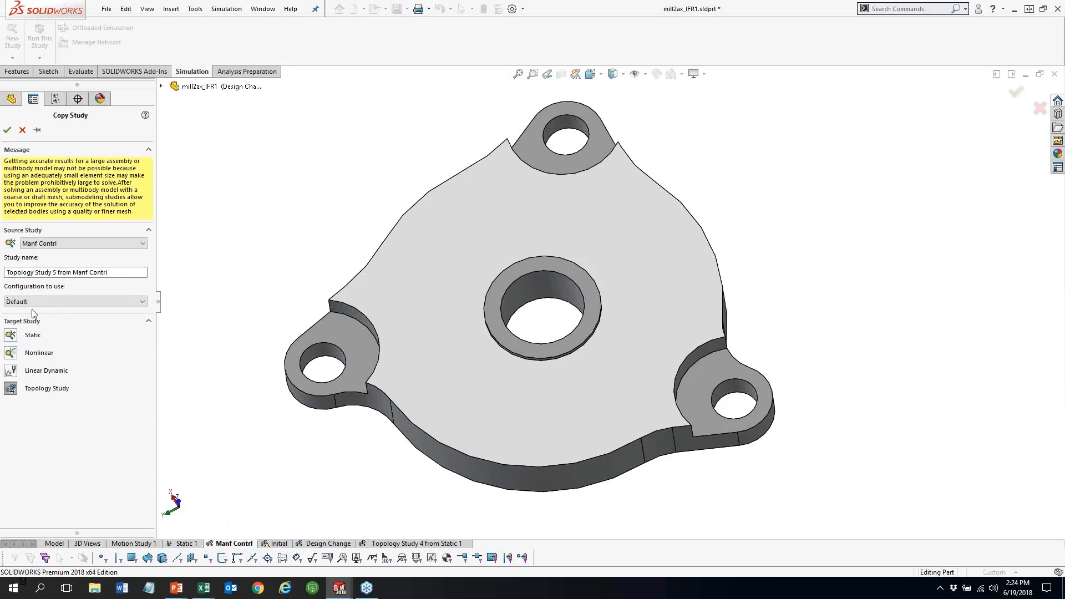
pyautogui.click(31, 302)
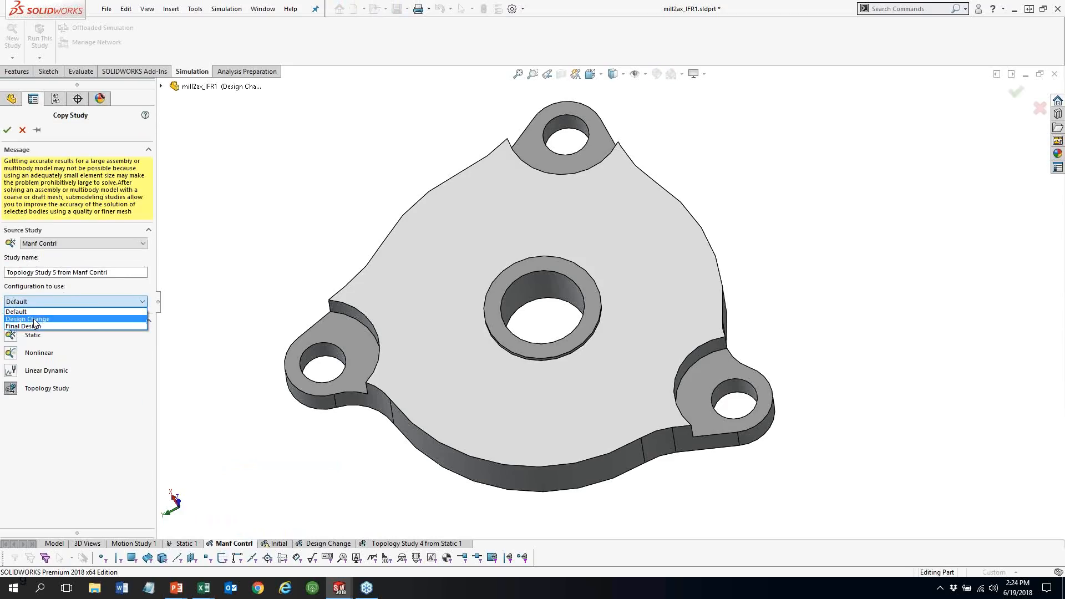
pyautogui.click(35, 320)
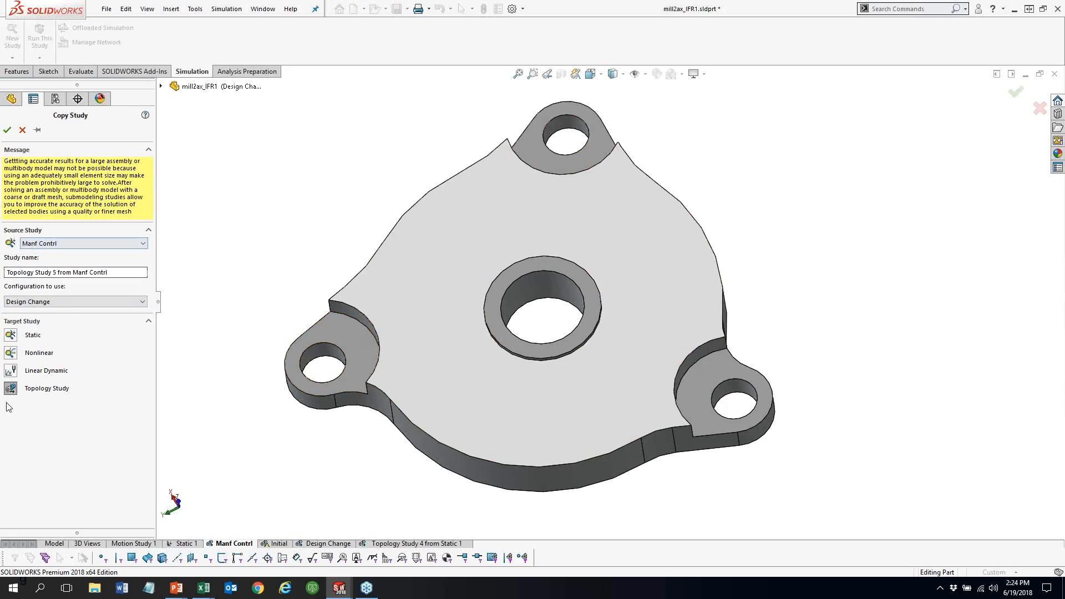
pyautogui.click(7, 130)
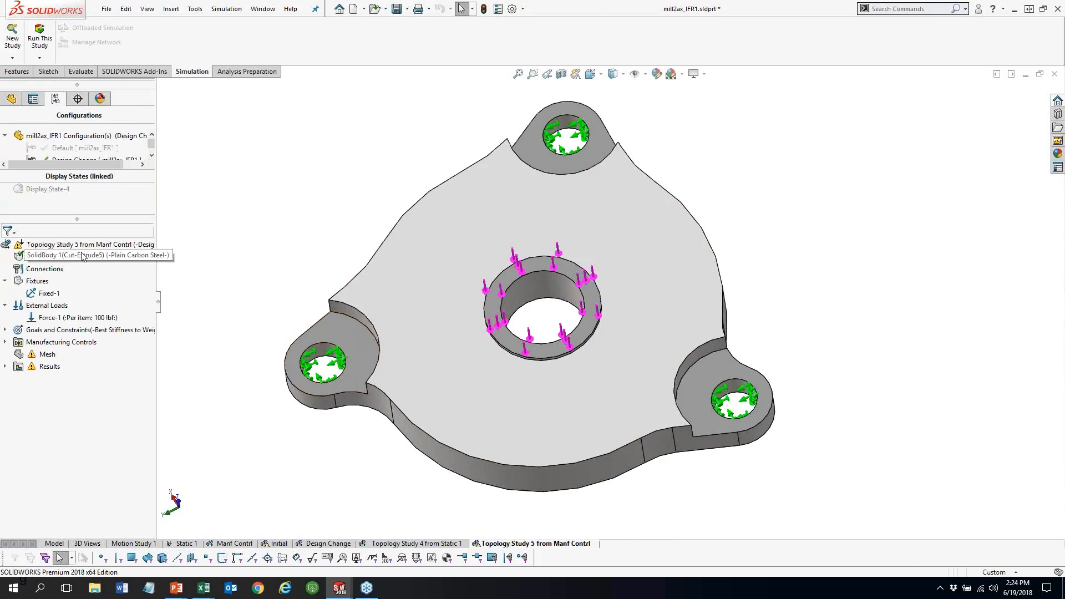
# Review the copied topology study's solid body, force, goals and constraints, and manufacturing controls, and check the commands available for the study
pyautogui.click(58, 257)
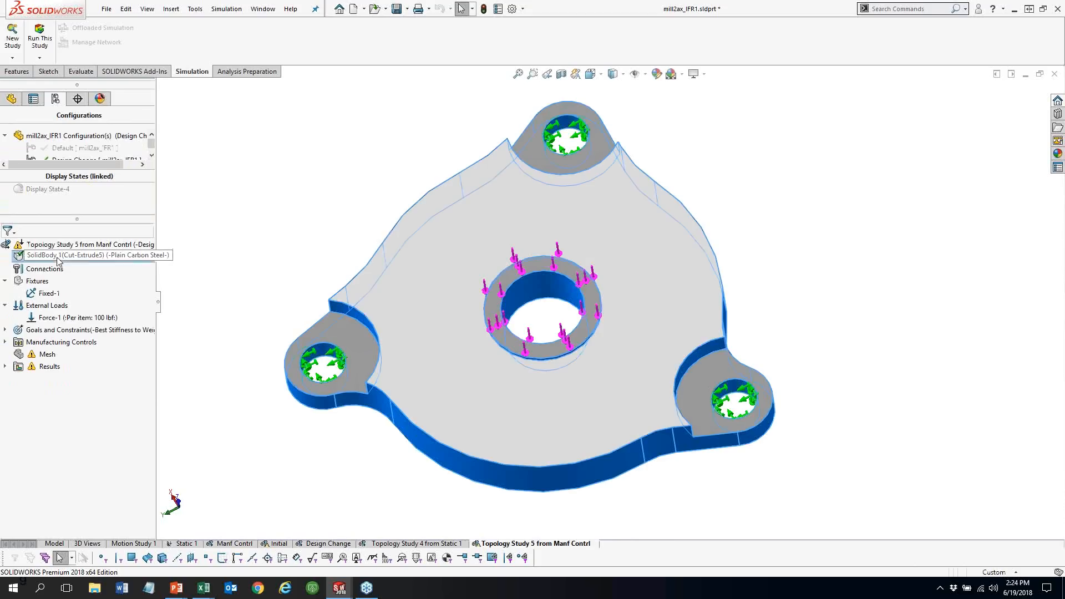
pyautogui.click(50, 317)
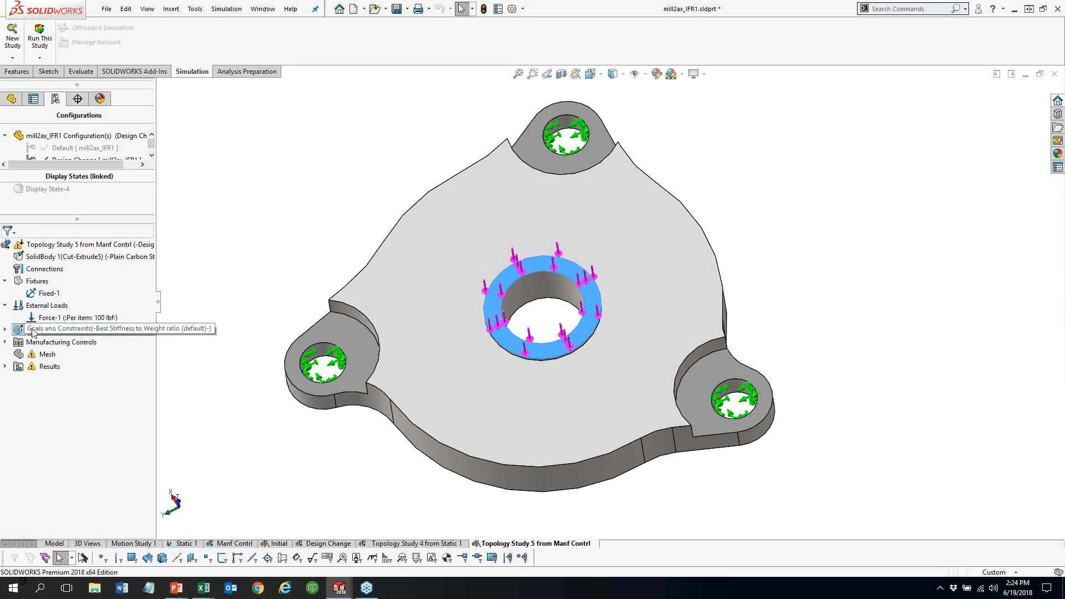
pyautogui.click(5, 330)
pyautogui.click(5, 354)
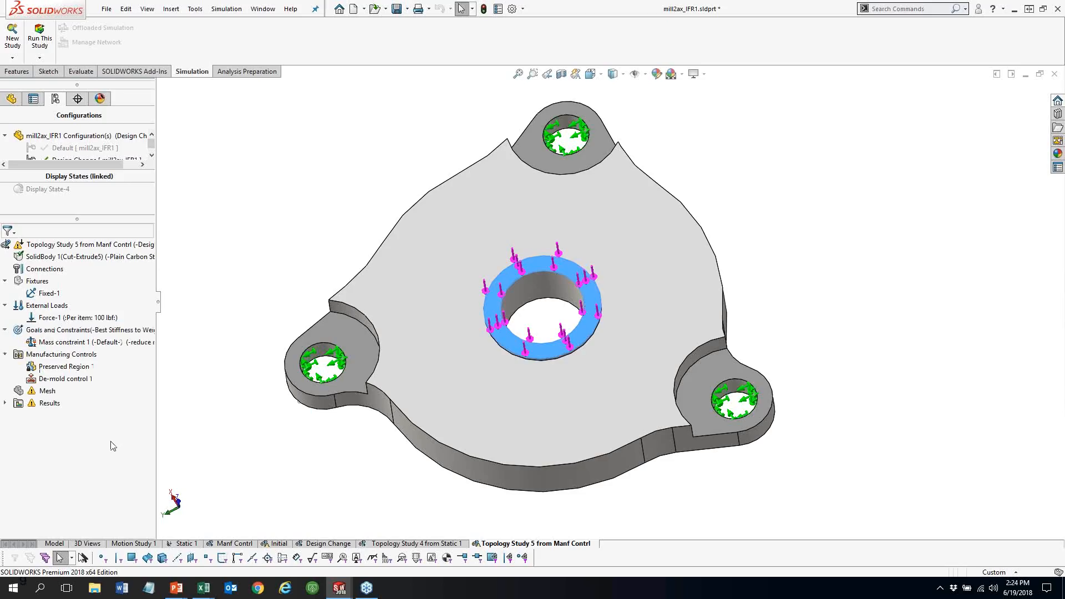
pyautogui.rightClick(114, 245)
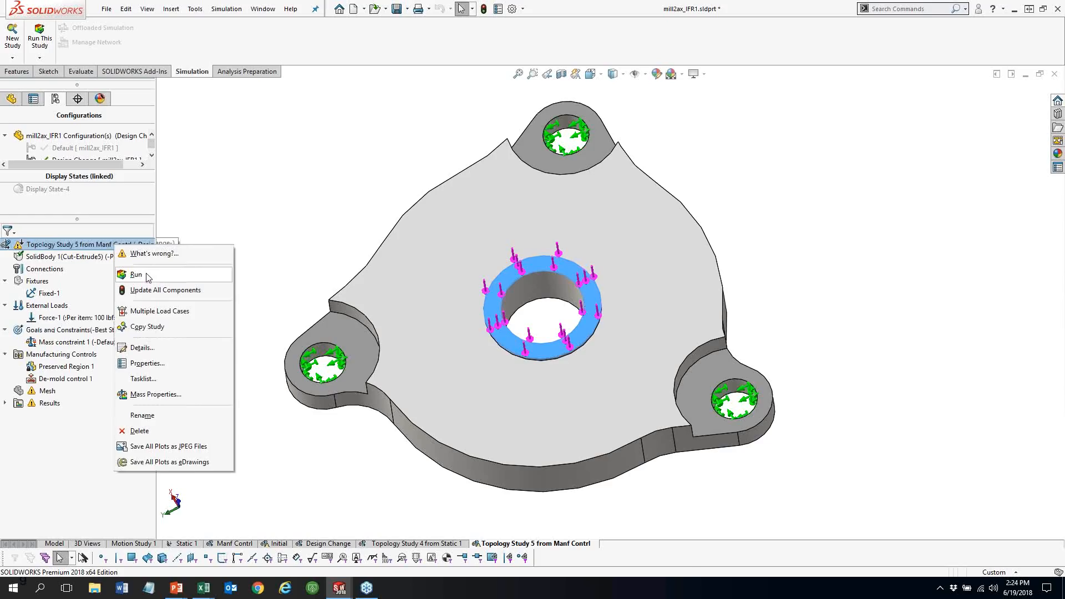
pyautogui.click(304, 195)
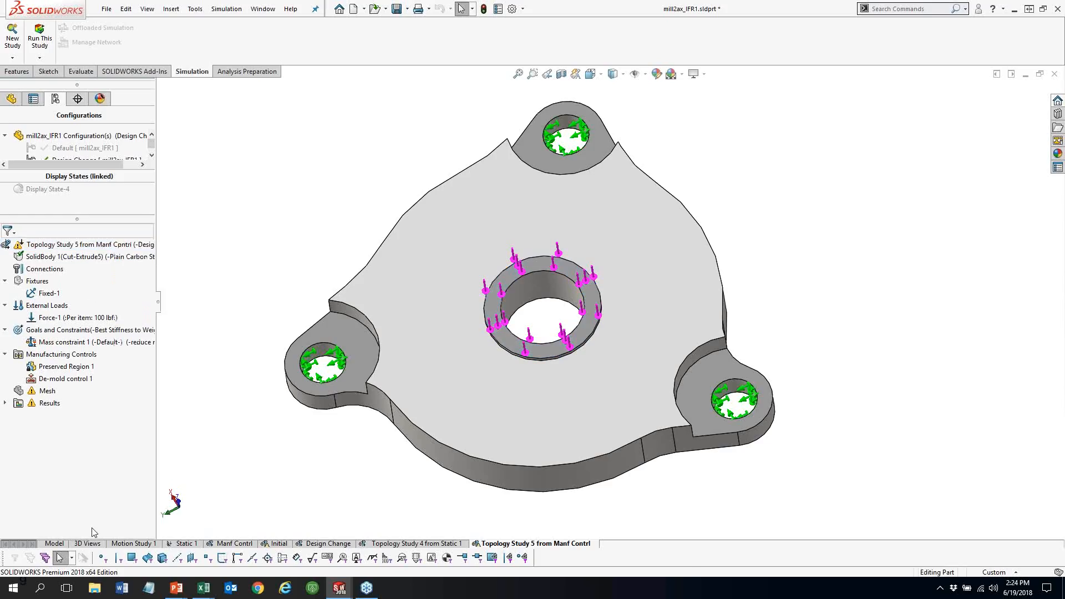
# Display the Material Mass1 plot of the Design Change study and hide the simulation symbols for fixtures and loads
pyautogui.click(329, 544)
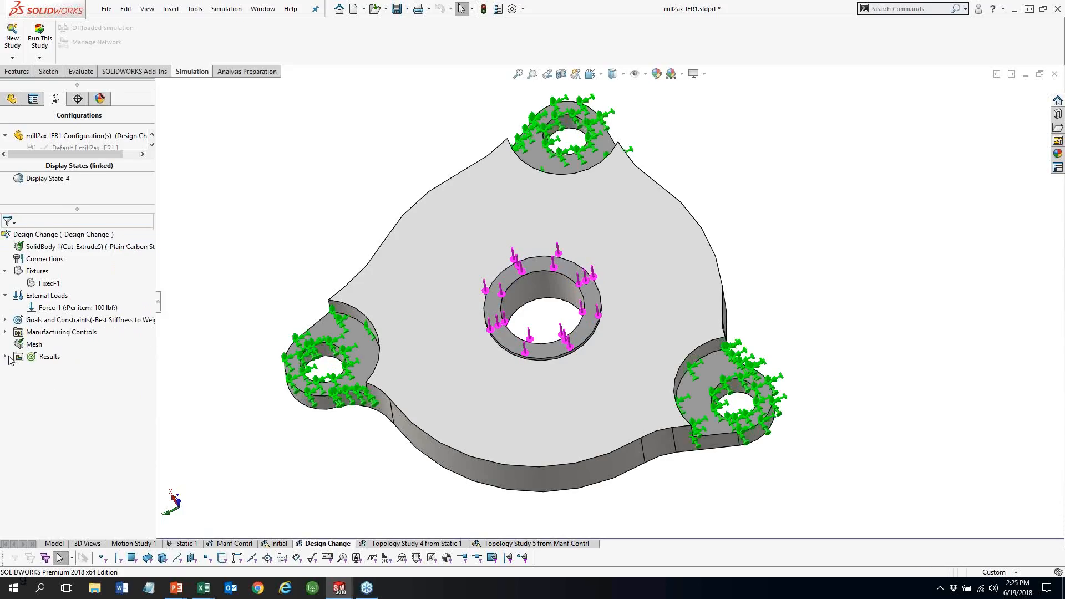
pyautogui.click(5, 357)
pyautogui.rightClick(53, 369)
pyautogui.click(71, 379)
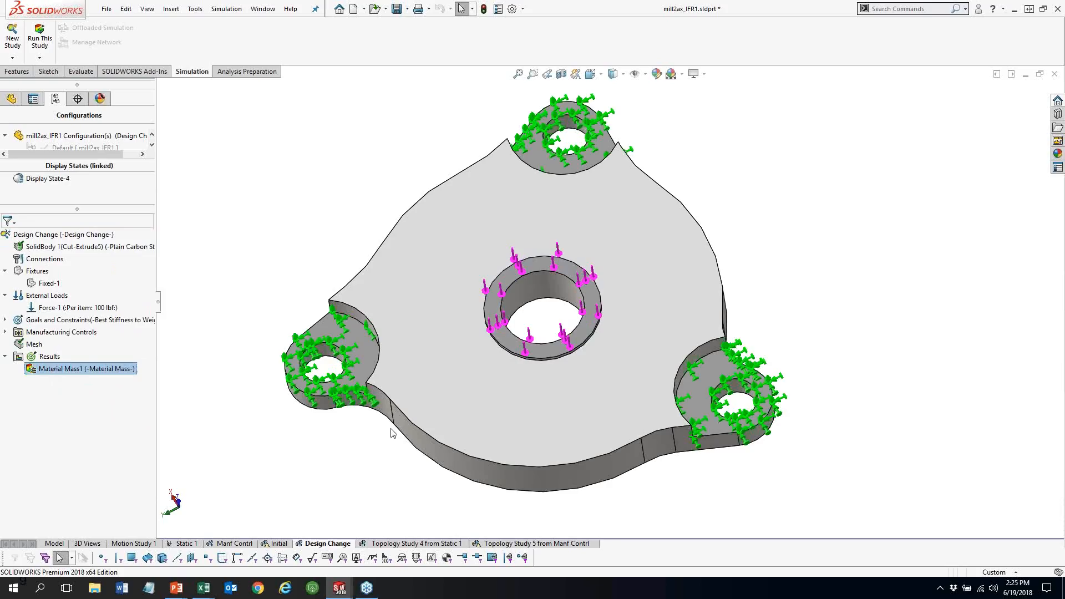
pyautogui.click(646, 73)
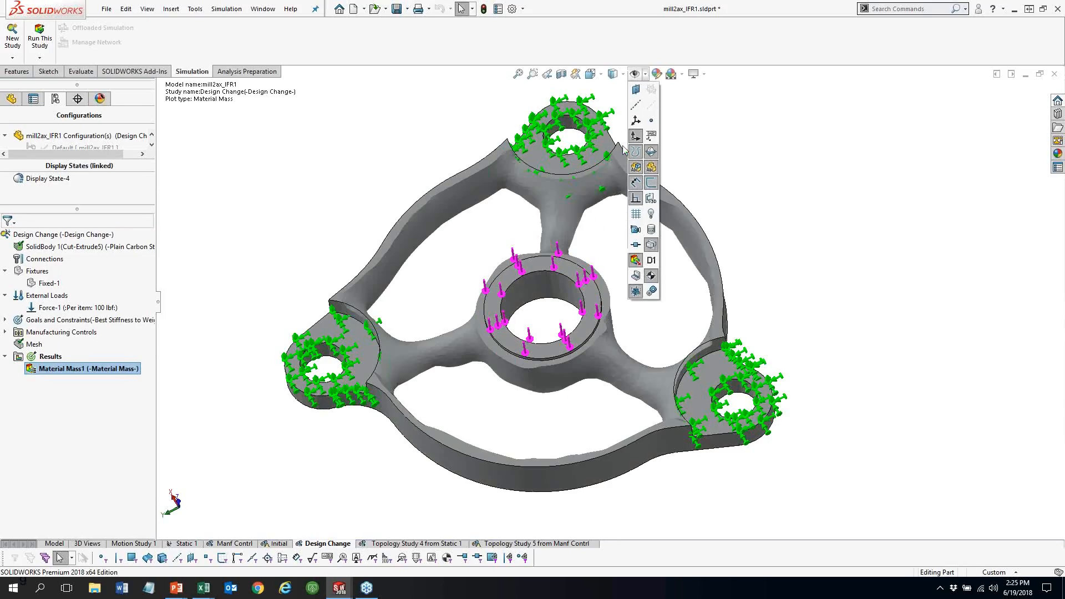
pyautogui.click(636, 260)
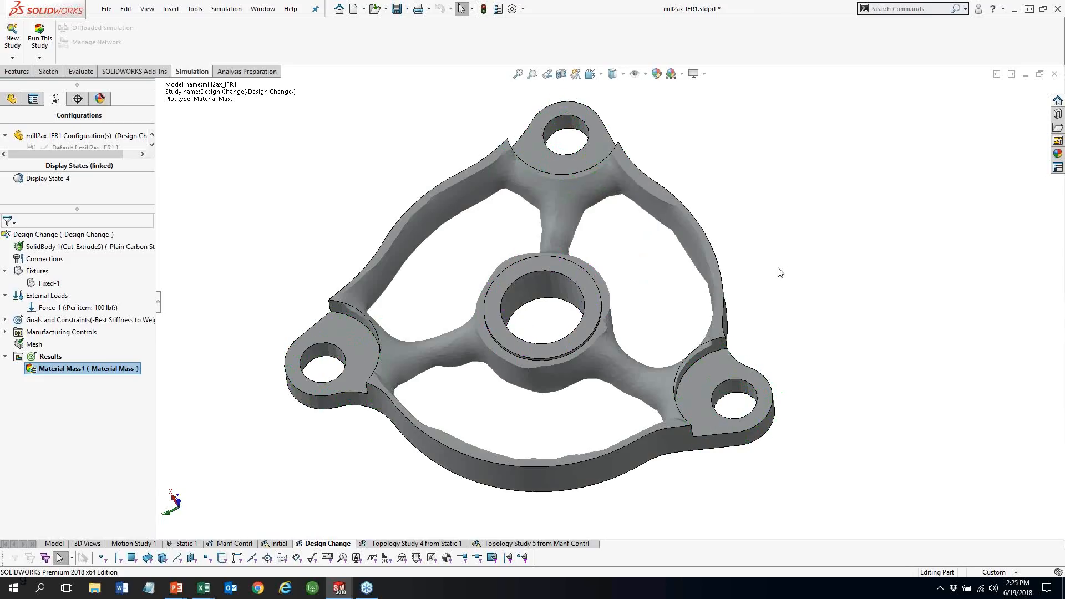
# Examine the Design Change material mass shape from several sides, including where the ribs join the ears and hub
pyautogui.moveTo(670, 273); pyautogui.dragTo(574, 410, button='middle')
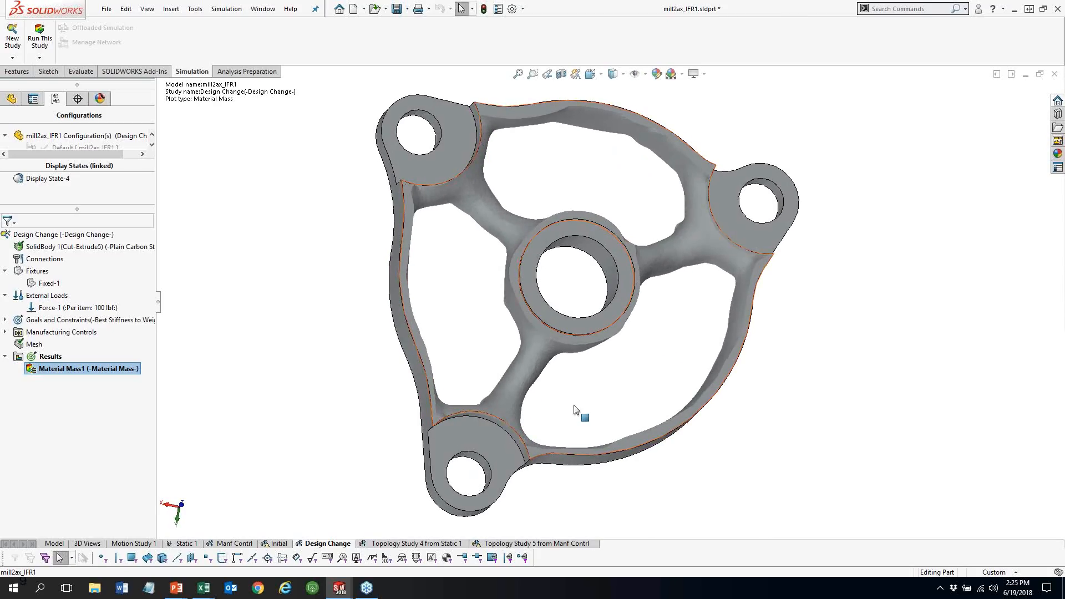
pyautogui.scroll(-3, 575, 411)
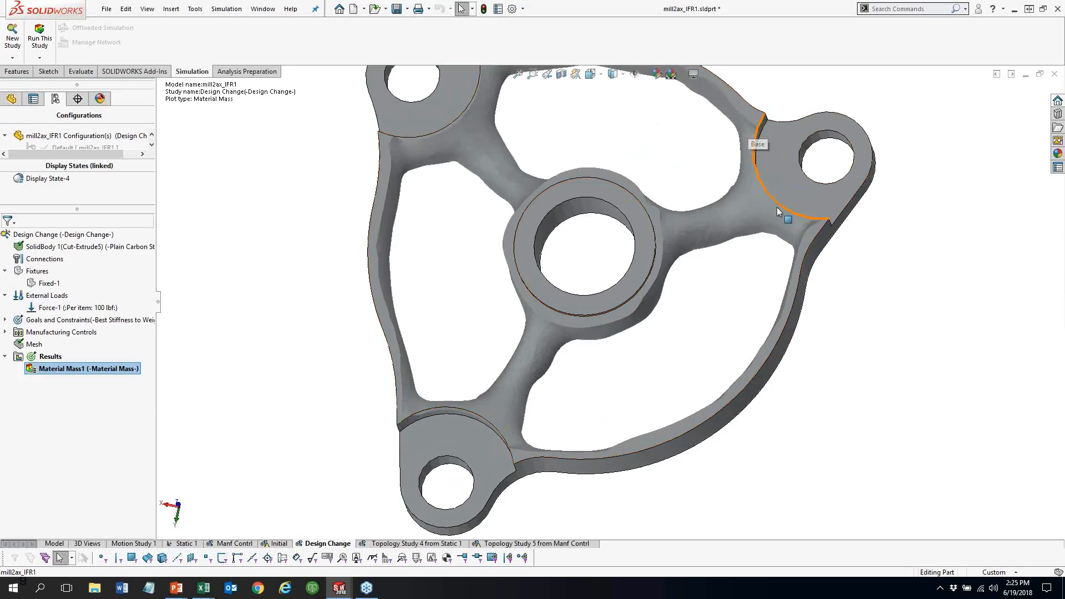
pyautogui.press('f')
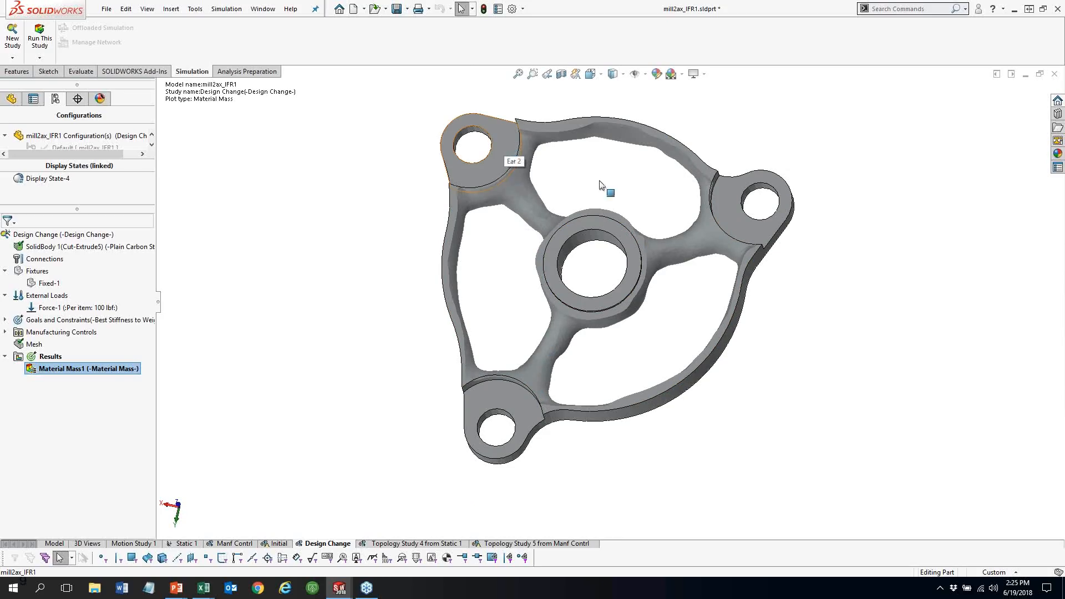
pyautogui.moveTo(553, 347); pyautogui.dragTo(589, 437, button='middle')
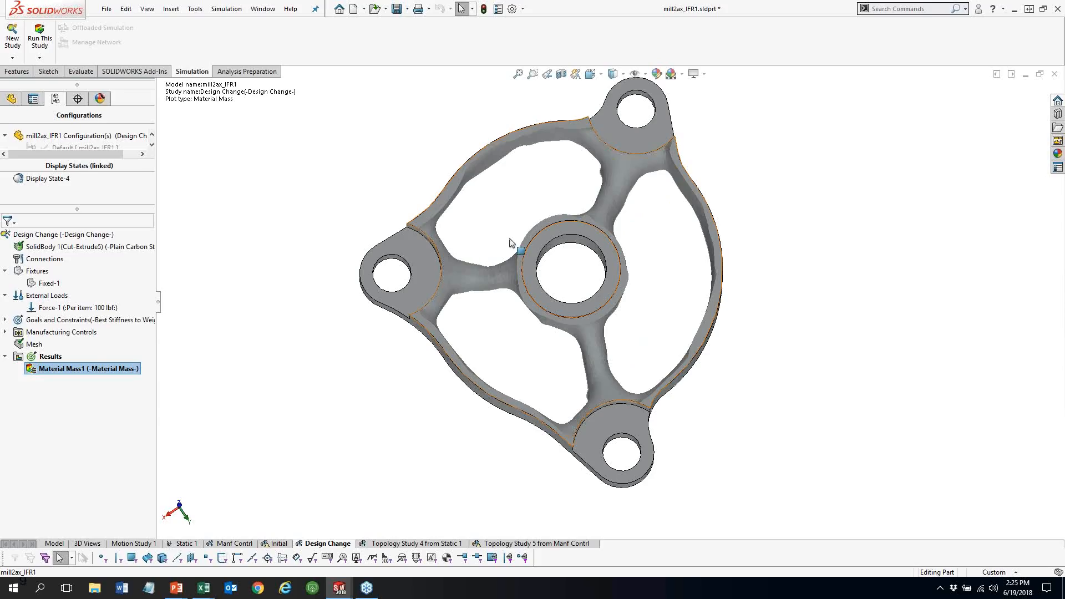
# Activate the Final Design configuration of the plate and view its ribbed shape at an angle
pyautogui.moveTo(81, 211); pyautogui.dragTo(81, 245)
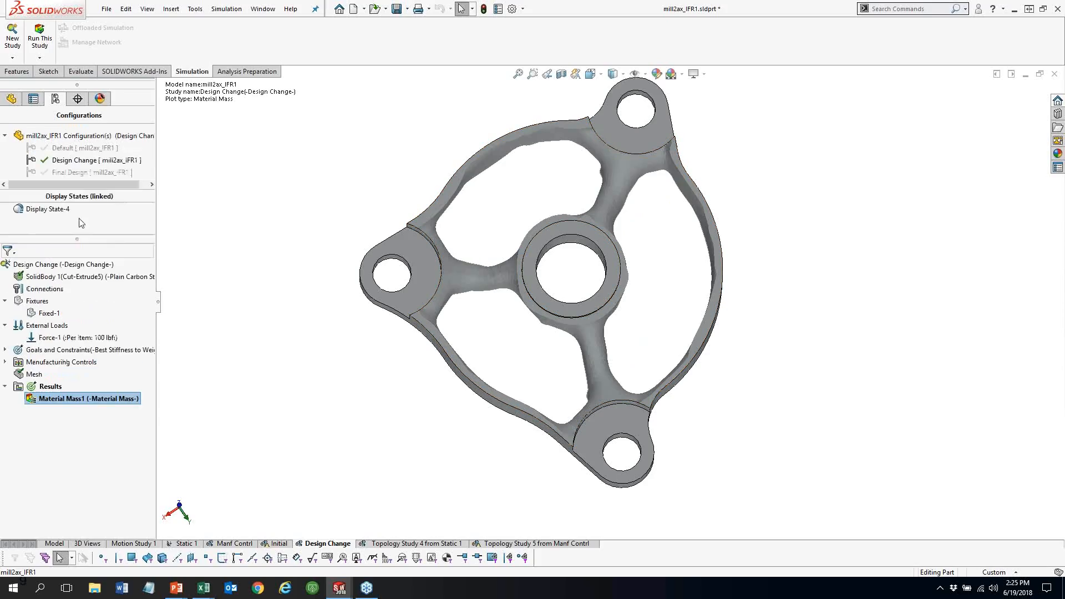
pyautogui.doubleClick(76, 174)
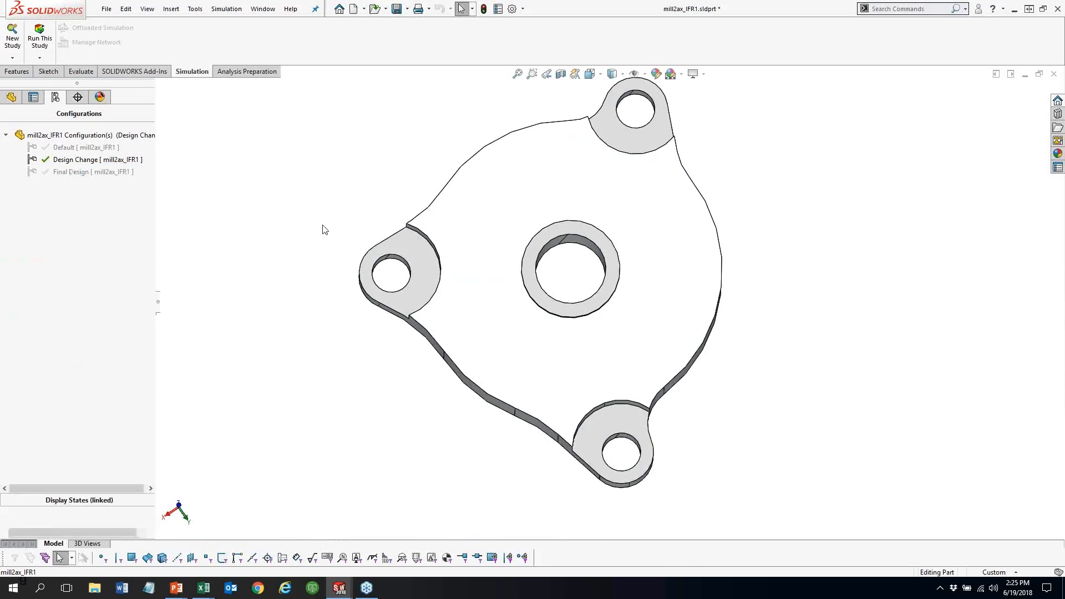
pyautogui.moveTo(767, 382); pyautogui.dragTo(846, 331, button='middle')
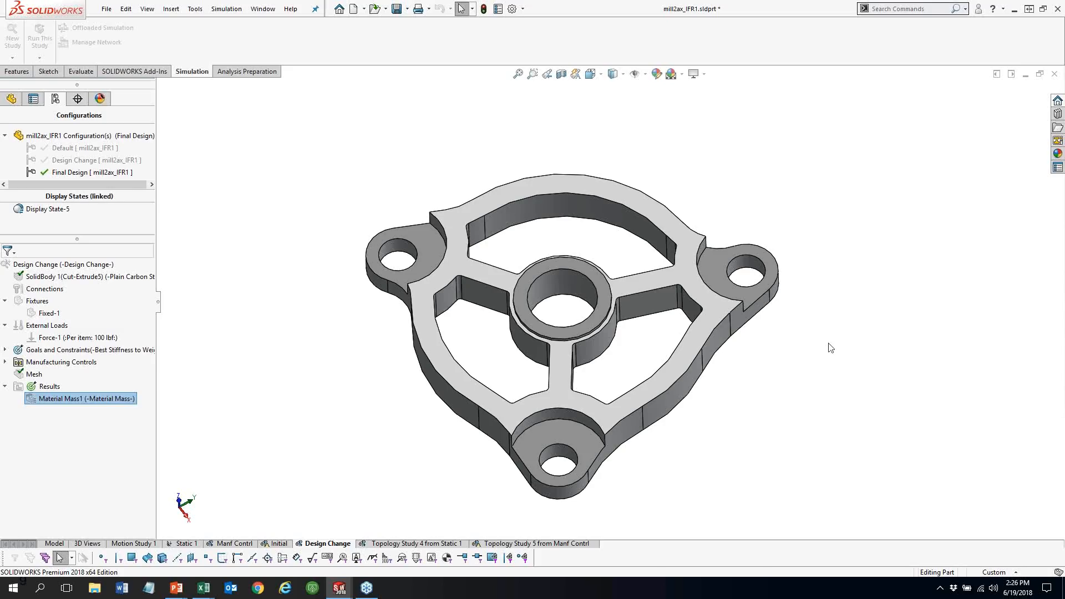
# Bring up the Mount Table - 75mm part in SOLIDWORKS and show the Example #2: Additive manufacturing slide in the presentation
pyautogui.hotkey('alt', 'Tab')
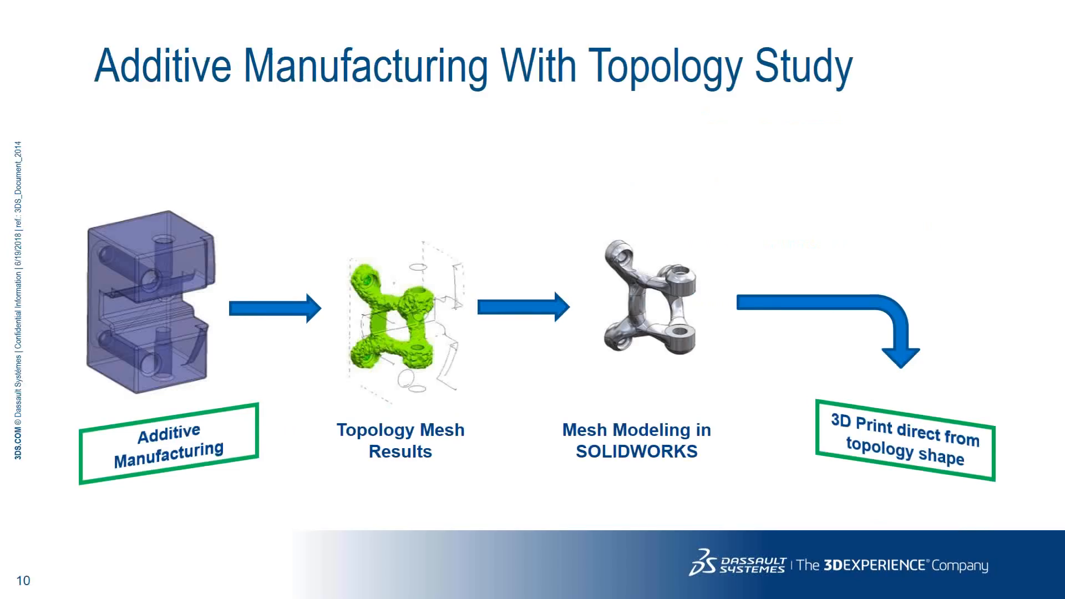
pyautogui.hotkey('alt', 'Tab')
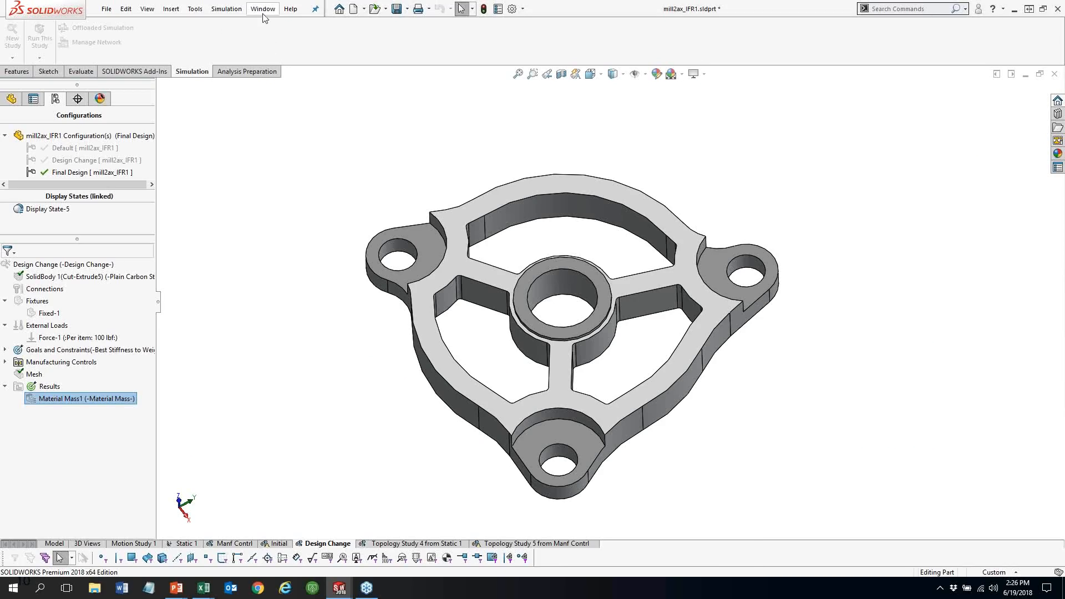
pyautogui.click(263, 9)
pyautogui.click(311, 156)
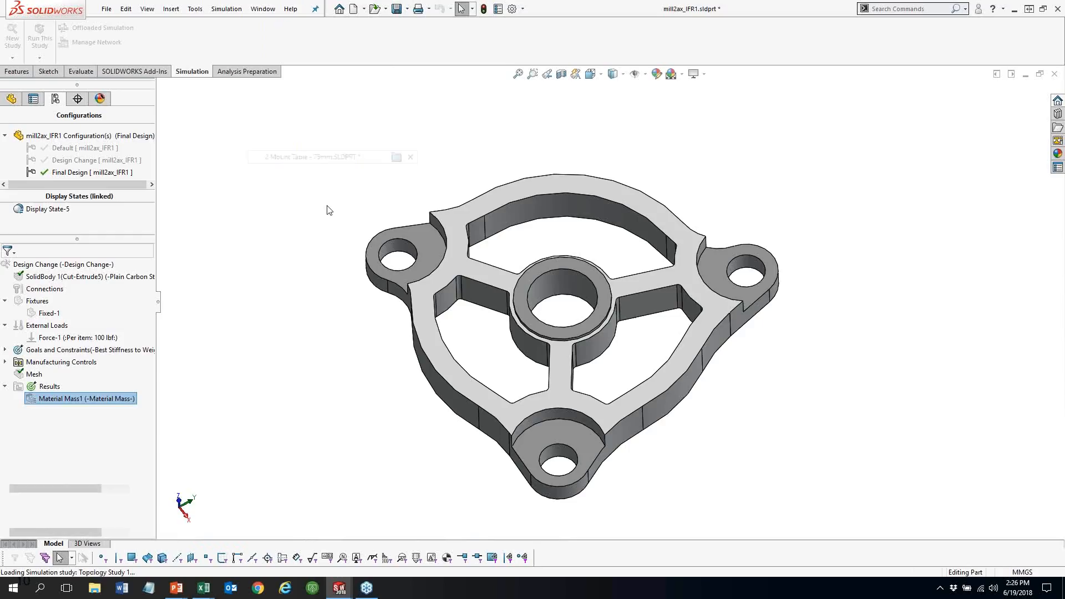
pyautogui.hotkey('alt', 'Tab')
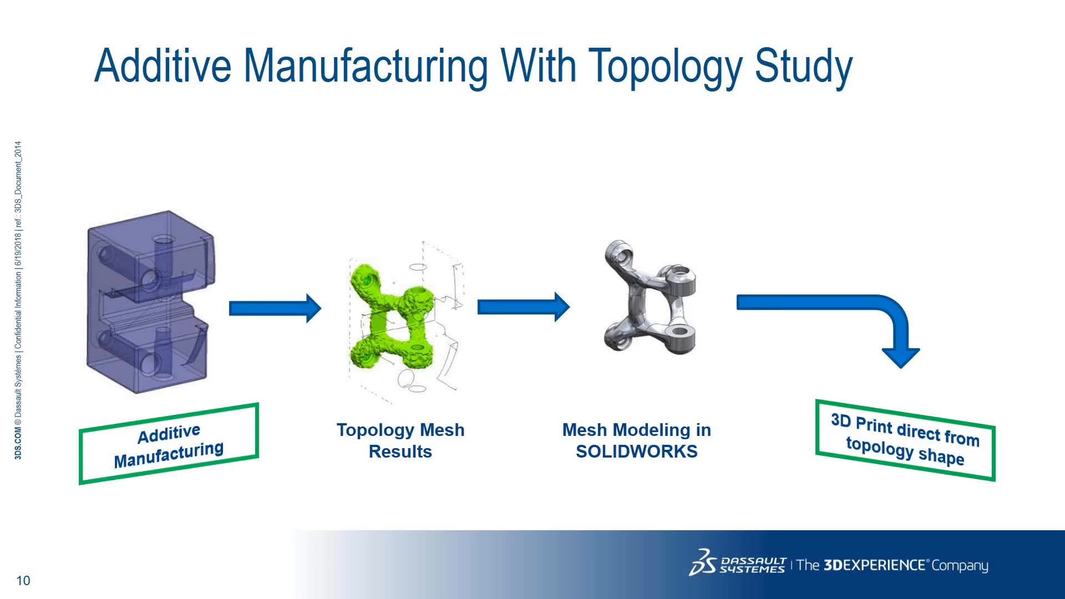
pyautogui.press('Right')
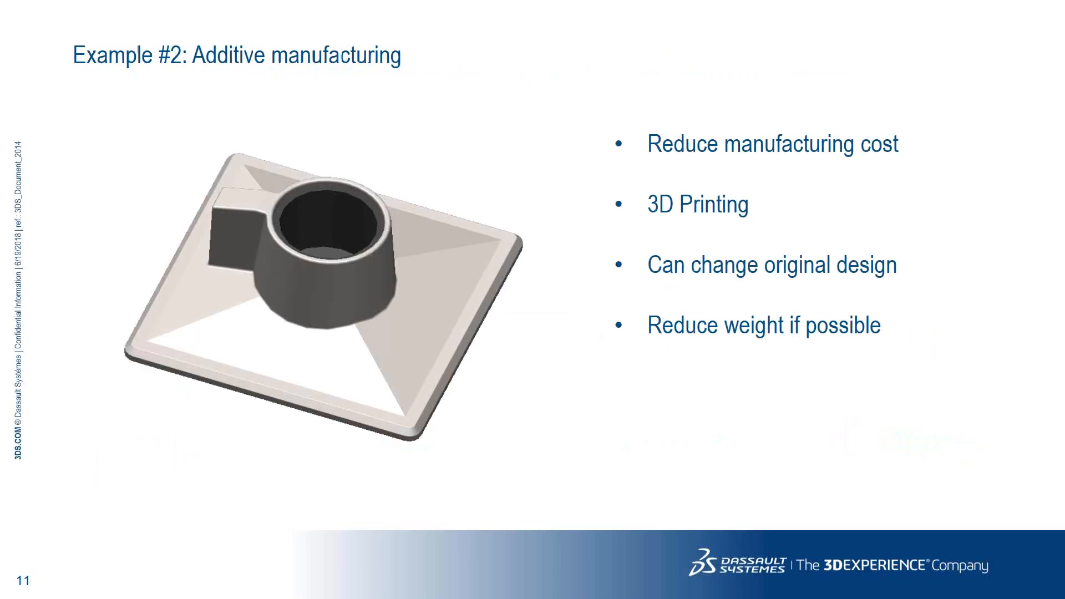
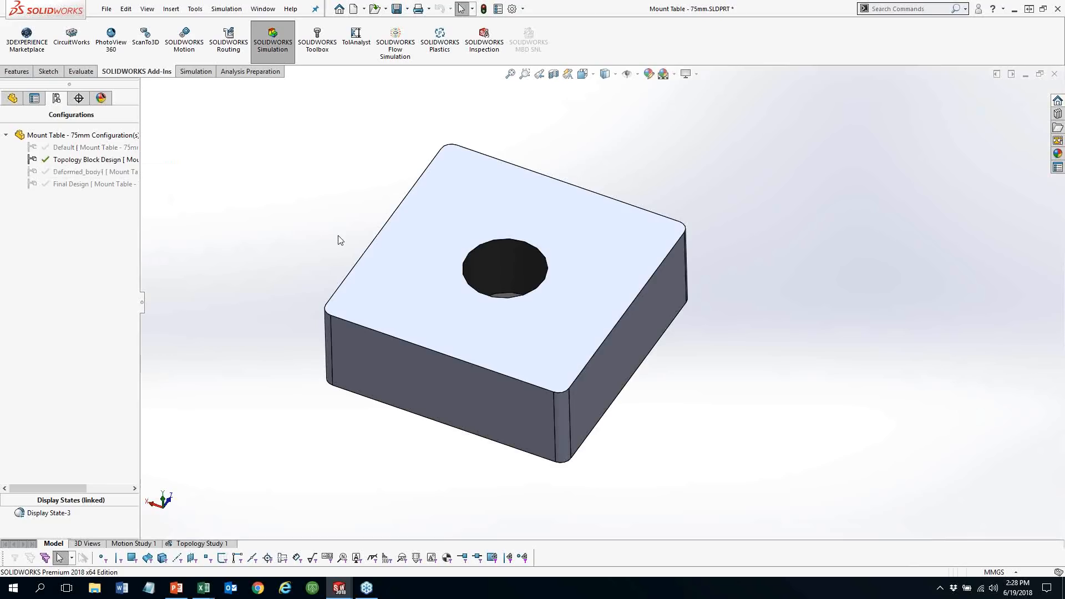
# Examine the Mount Table block's central hole and the four small pads on its opposite face
pyautogui.click(501, 261)
pyautogui.moveTo(578, 272); pyautogui.dragTo(566, 306, button='middle')
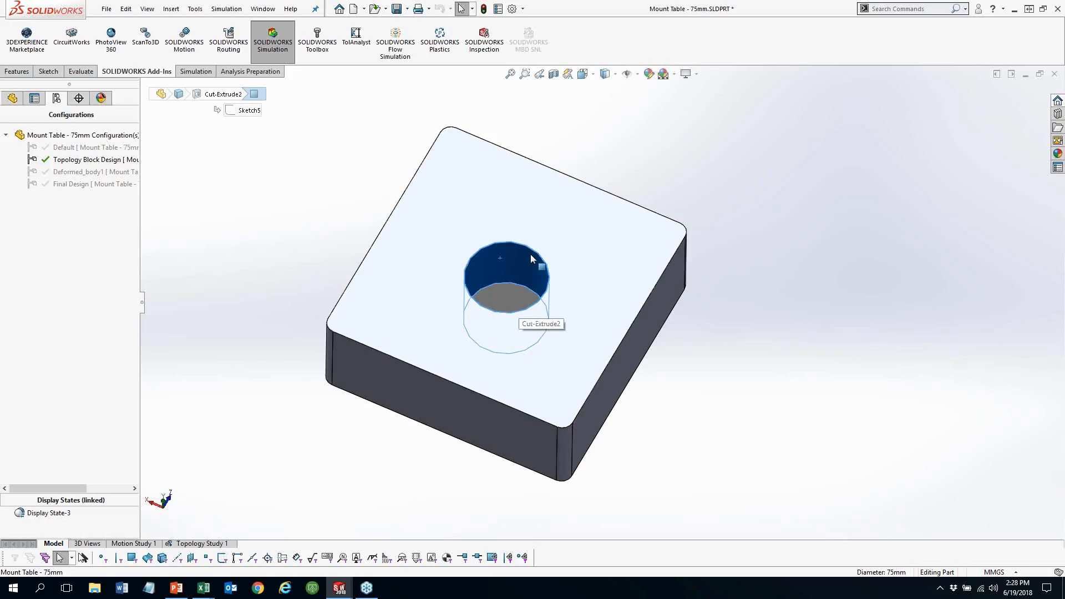
pyautogui.moveTo(290, 368); pyautogui.dragTo(444, 119, button='middle')
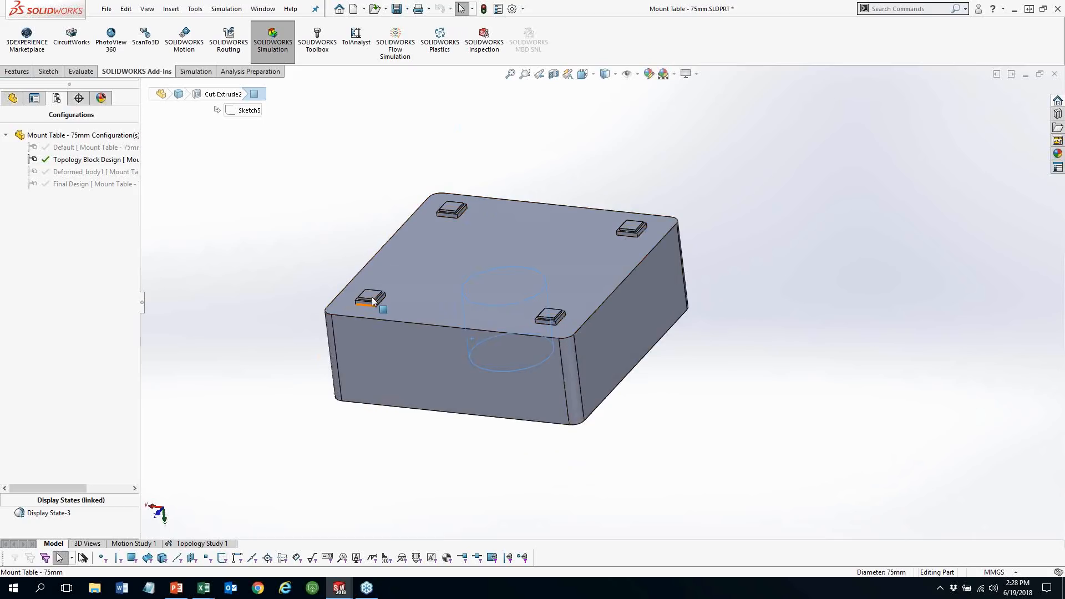
pyautogui.moveTo(373, 301); pyautogui.dragTo(428, 202, button='middle')
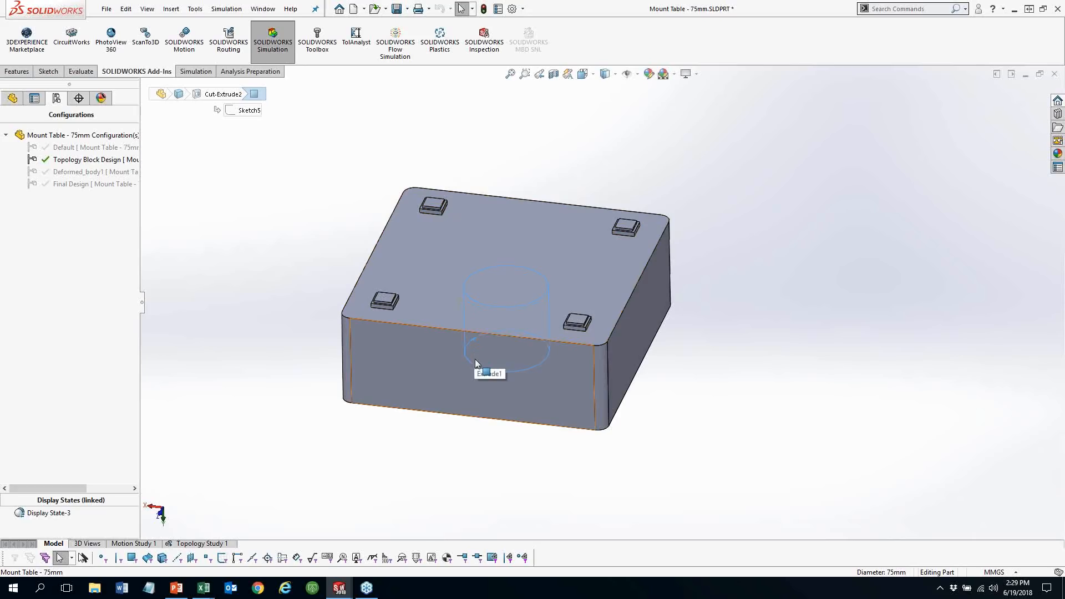
pyautogui.moveTo(614, 394)
pyautogui.mouseDown(button='middle')
pyautogui.moveTo(697, 397)
pyautogui.moveTo(554, 199)
pyautogui.moveTo(598, 390)
pyautogui.moveTo(587, 238)
pyautogui.moveTo(612, 244)
pyautogui.moveTo(604, 259)
pyautogui.mouseUp(button='middle')
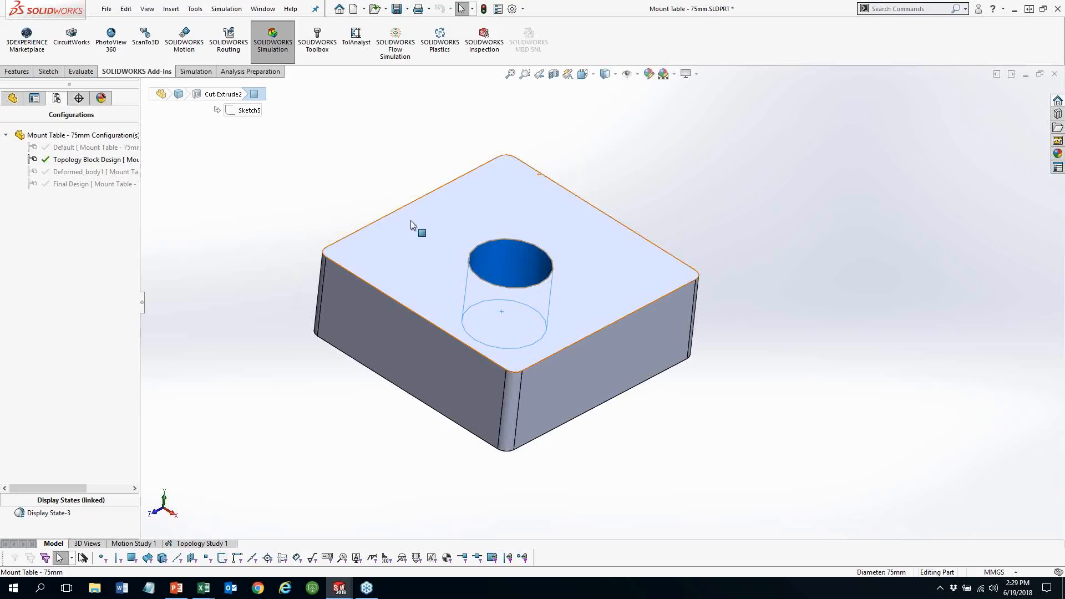
pyautogui.press('Escape')
# Open Topology Study 1 of the mount table and inspect the faces used by the Fixed-1 fixture and Force-1 load
pyautogui.click(192, 544)
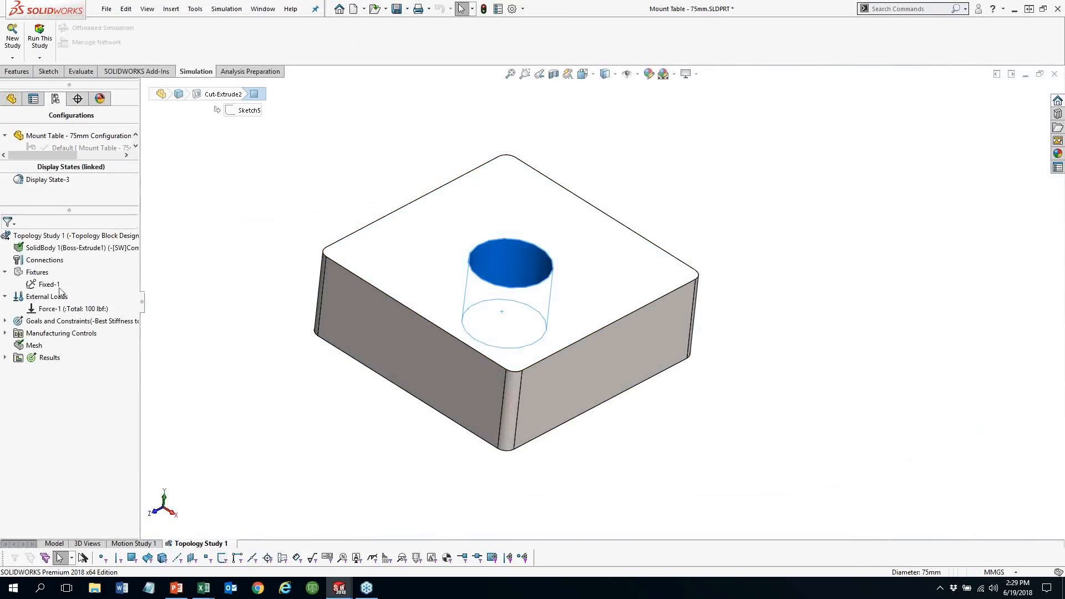
pyautogui.click(50, 285)
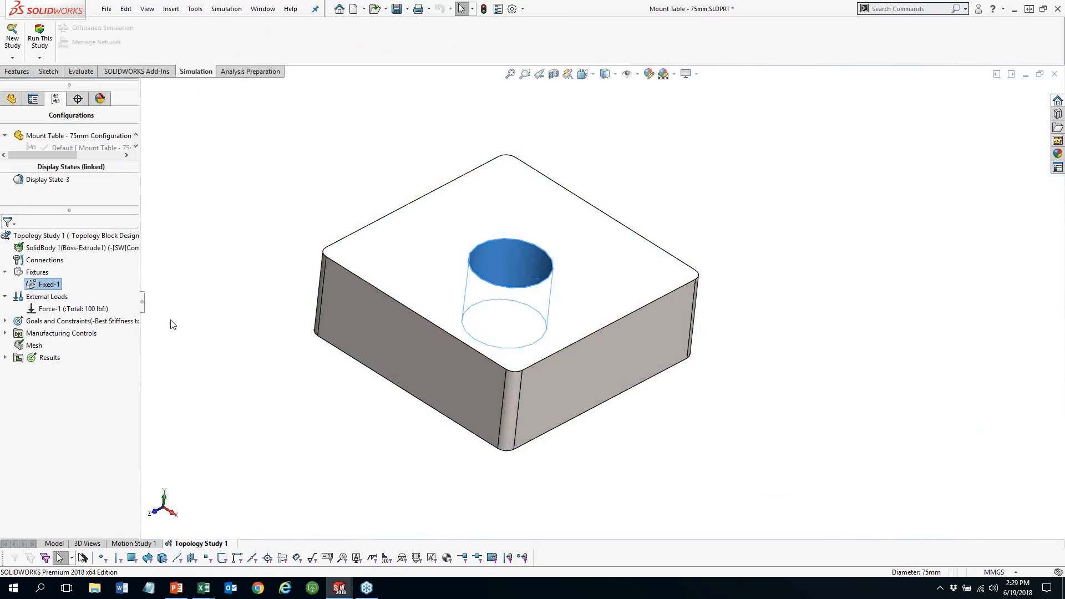
pyautogui.moveTo(325, 336); pyautogui.dragTo(323, 356, button='middle')
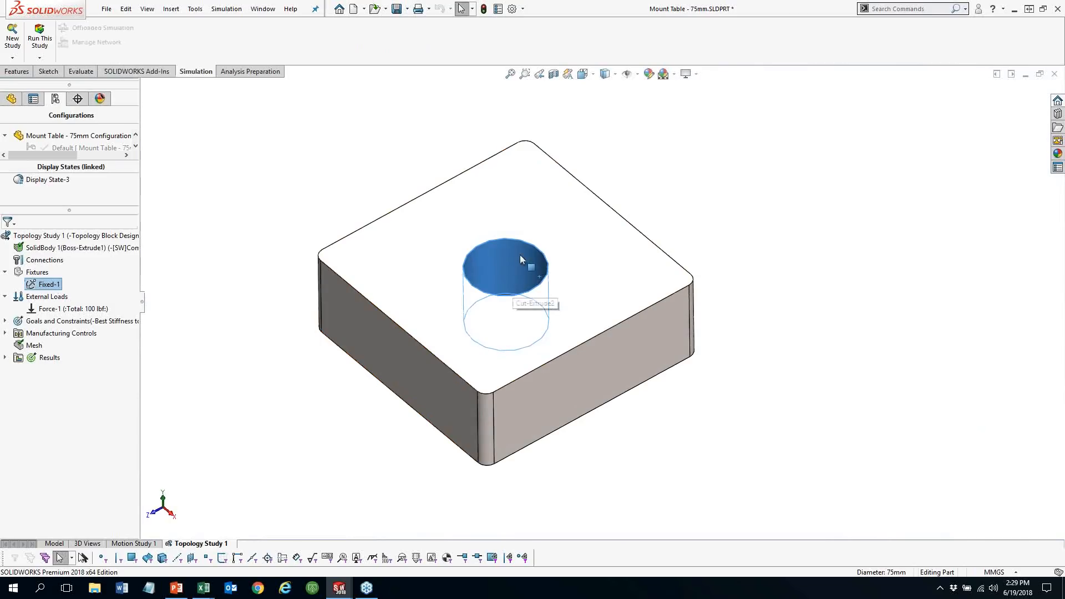
pyautogui.click(75, 309)
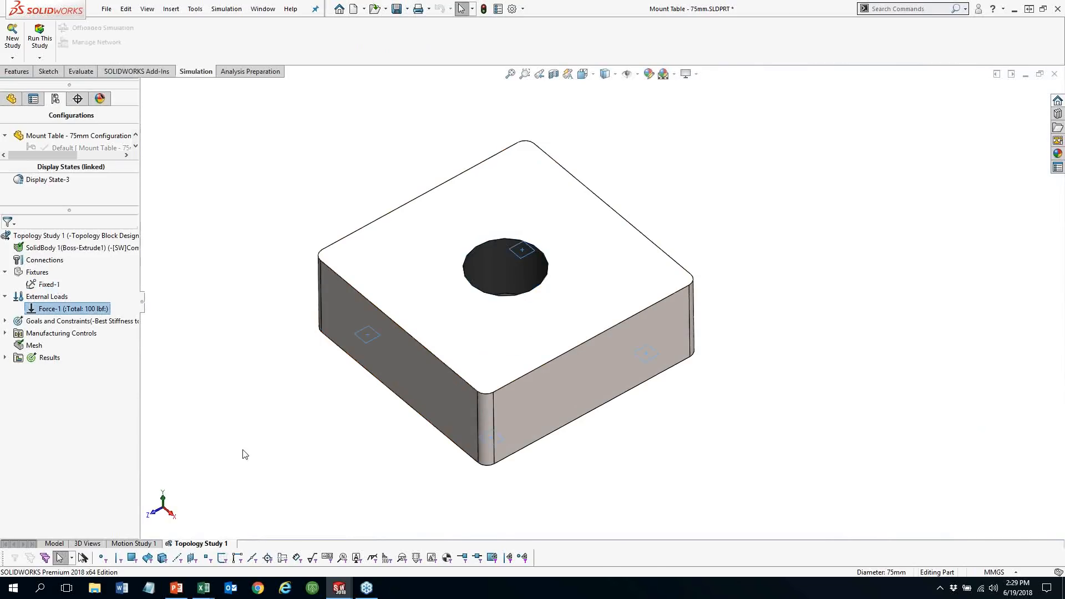
pyautogui.moveTo(242, 451); pyautogui.dragTo(372, 172, button='middle')
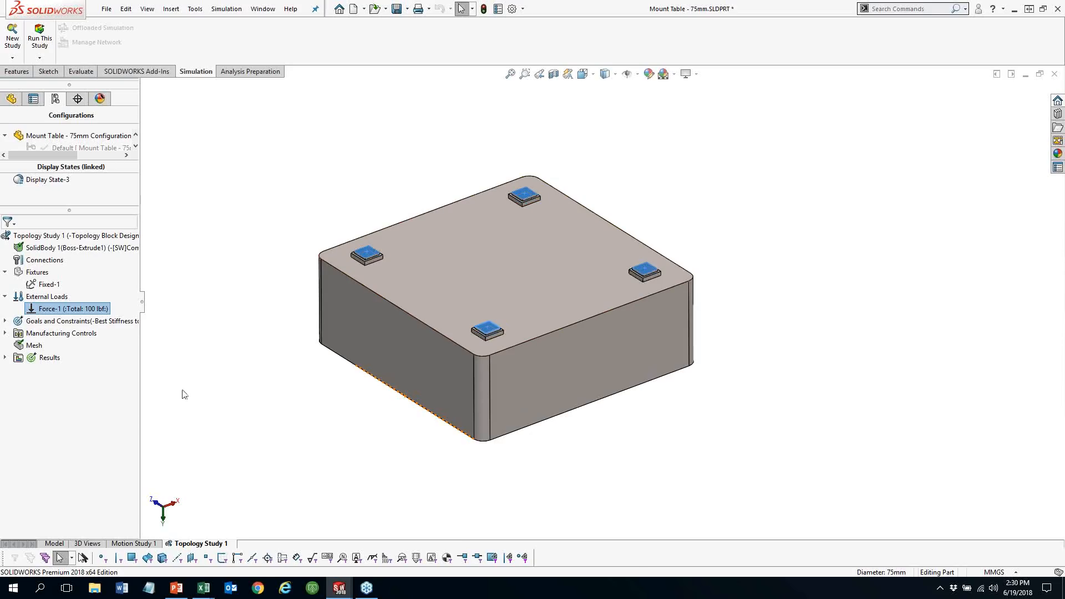
# Expand the study's goals and manufacturing controls to review Mass constraint 1 and Preserved Region 1
pyautogui.click(5, 321)
pyautogui.click(74, 333)
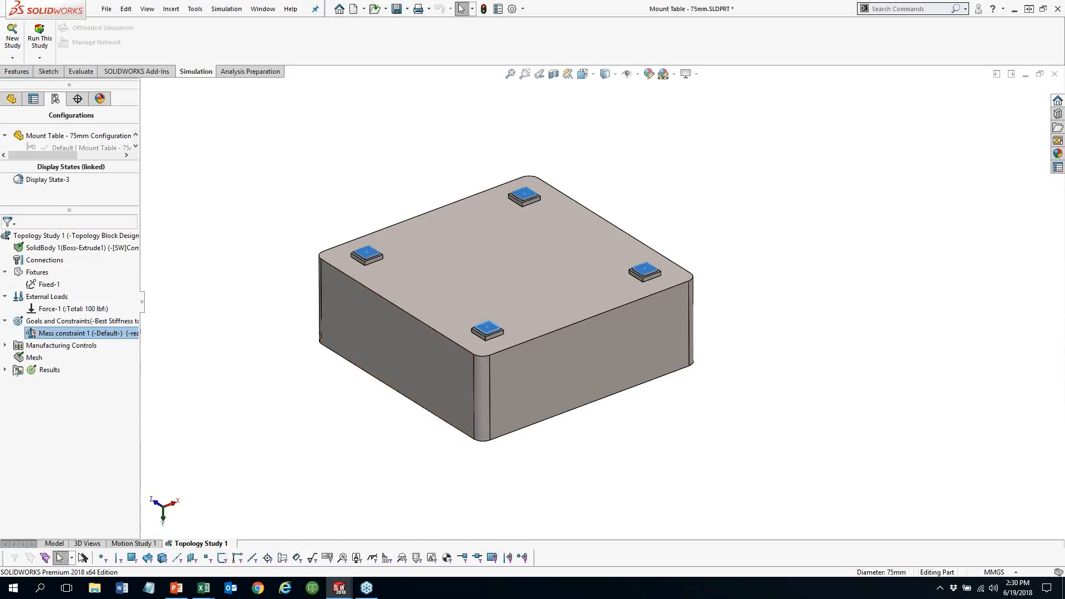
pyautogui.click(5, 345)
pyautogui.click(77, 358)
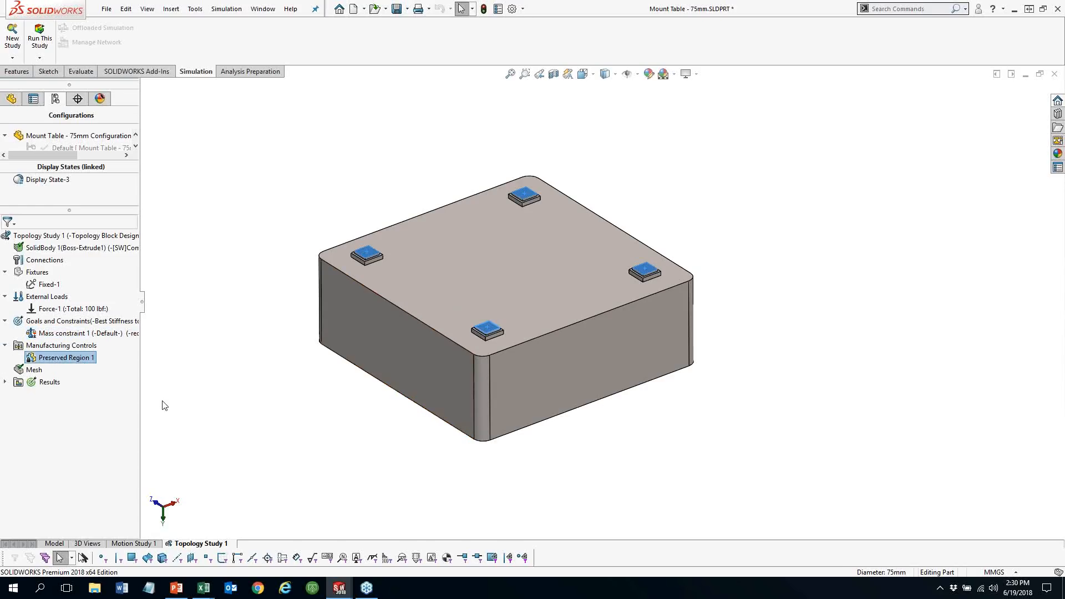
# Open Preserved Region 1 for editing and inspect the geometry preview of its preserved depth around the hole and pads
pyautogui.rightClick(73, 359)
pyautogui.click(113, 366)
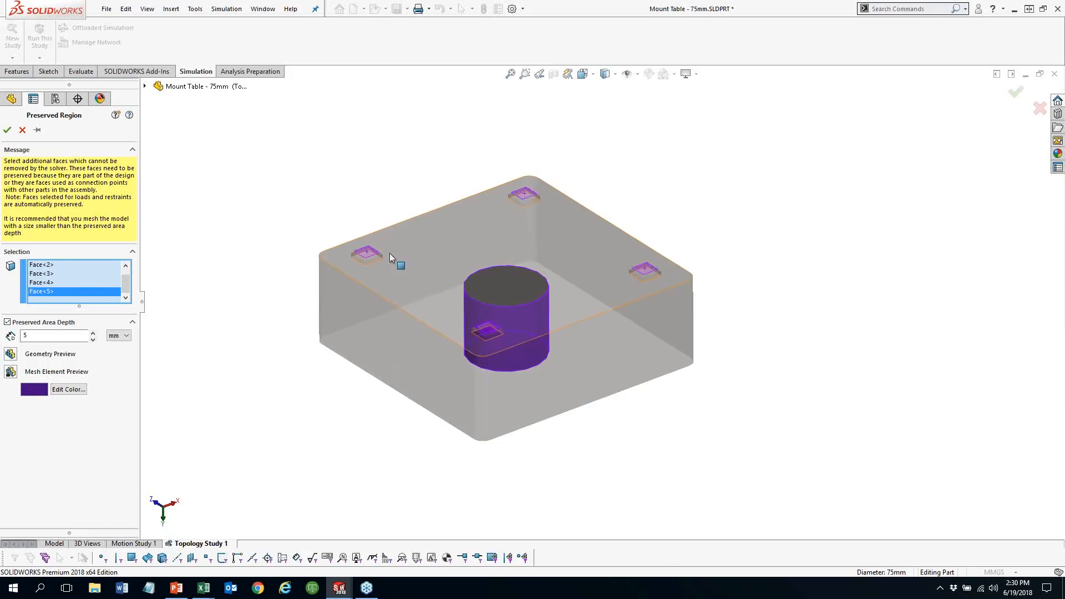
pyautogui.click(390, 253)
pyautogui.scroll(-3, 389, 253)
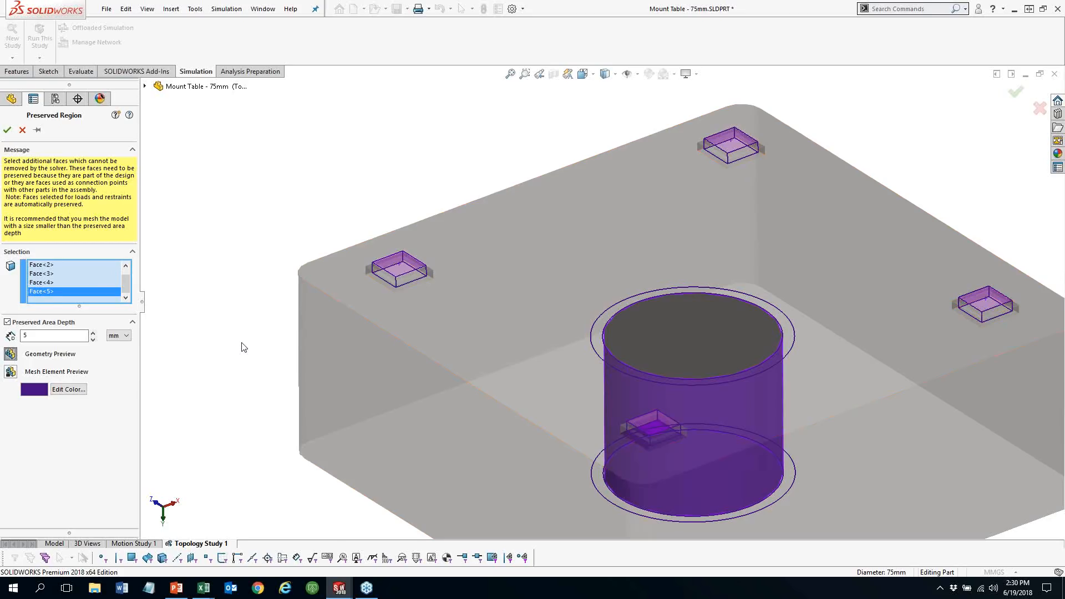
# Close Preserved Region 1 without changes and show the Material Mass1 plot to inspect the optimized mount table shape
pyautogui.press('f')
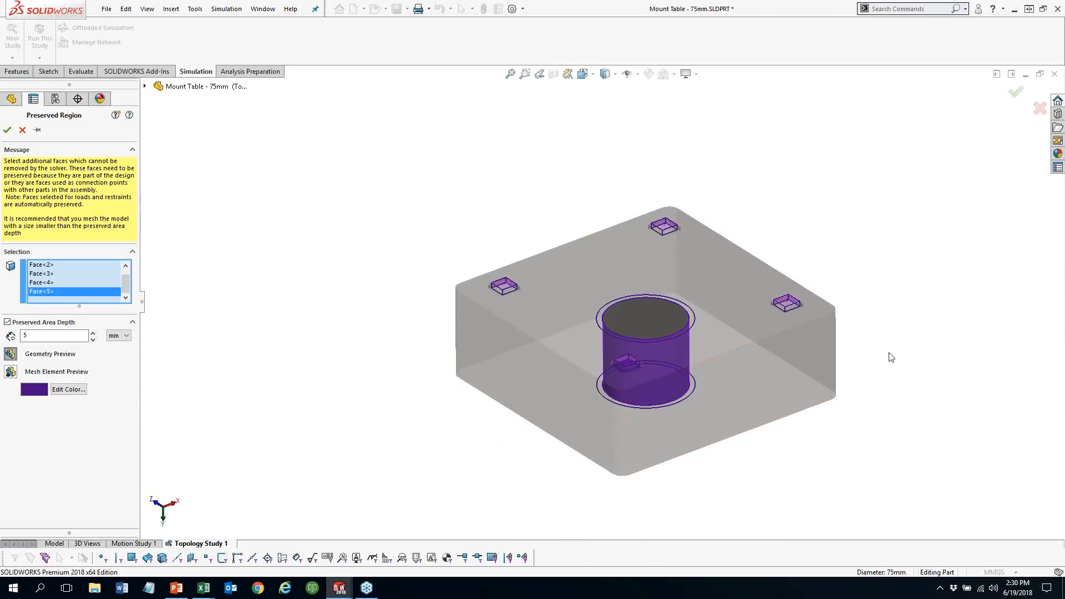
pyautogui.click(22, 131)
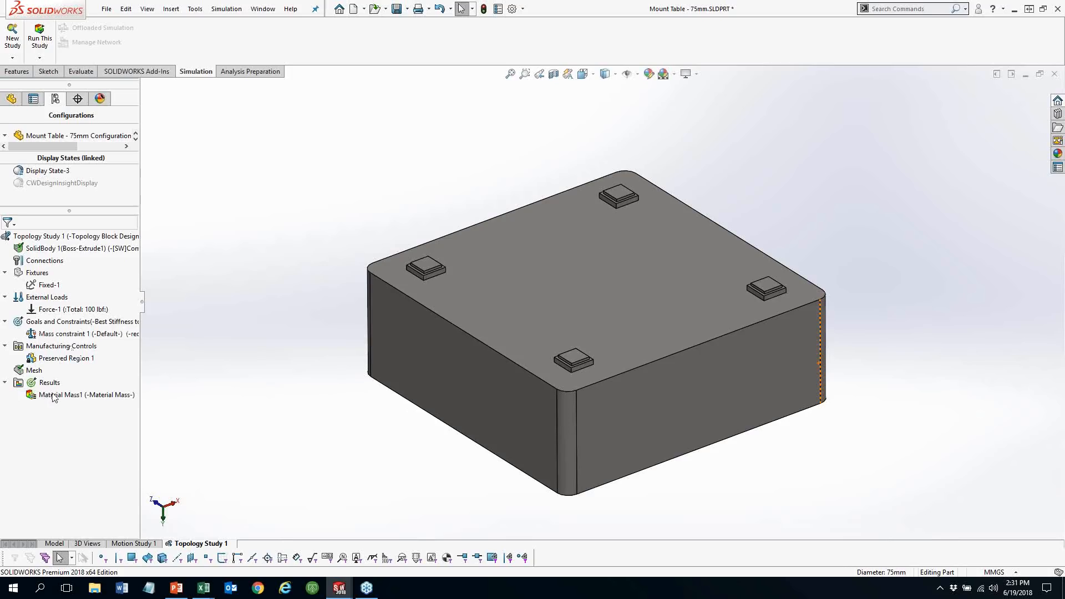
pyautogui.rightClick(54, 397)
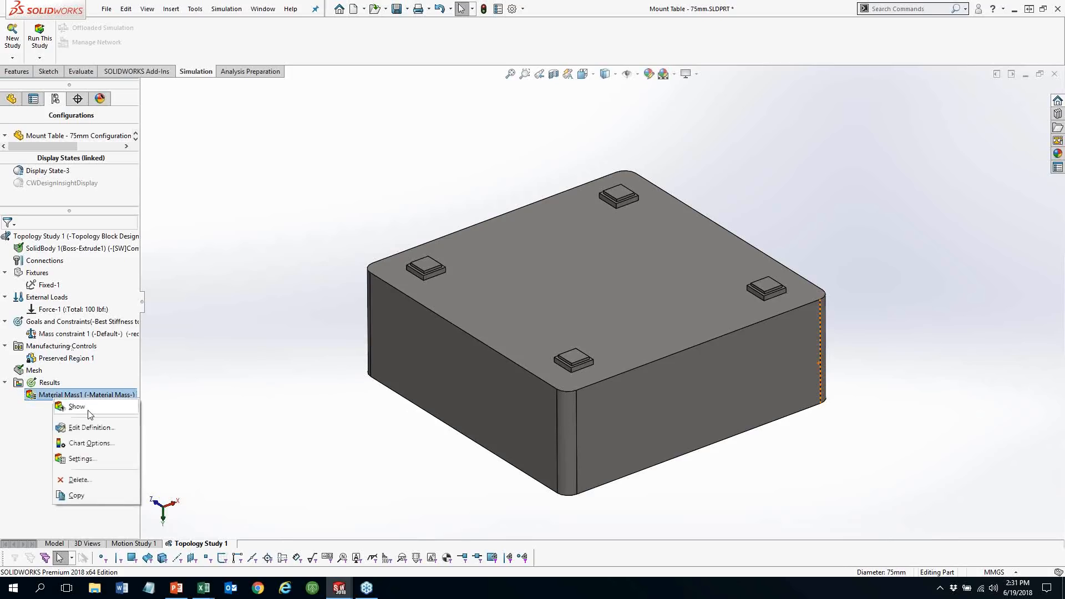
pyautogui.click(344, 384)
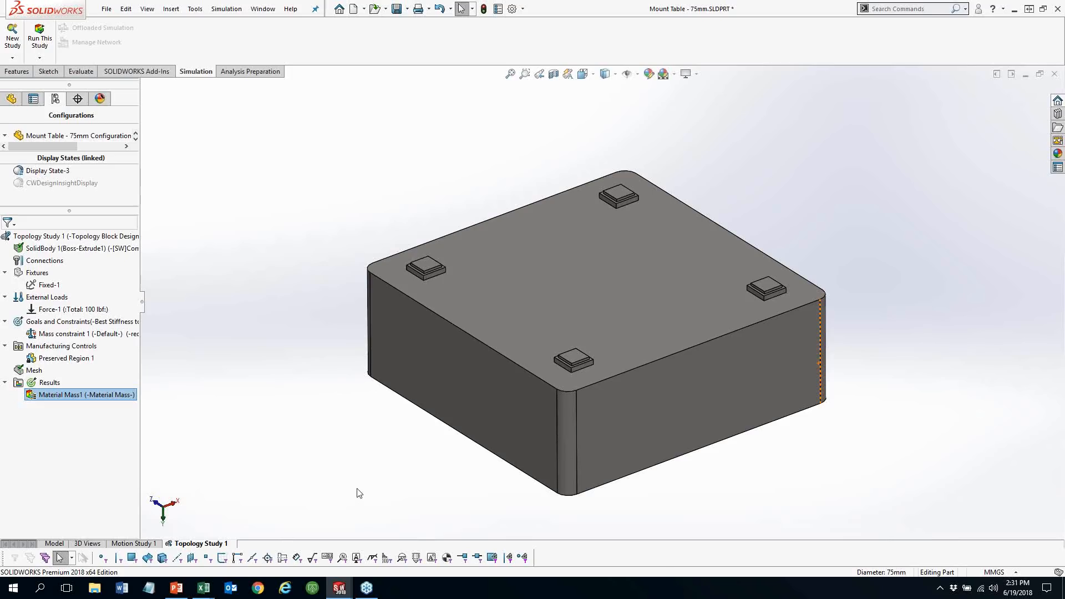
pyautogui.moveTo(339, 349); pyautogui.dragTo(767, 374, button='middle')
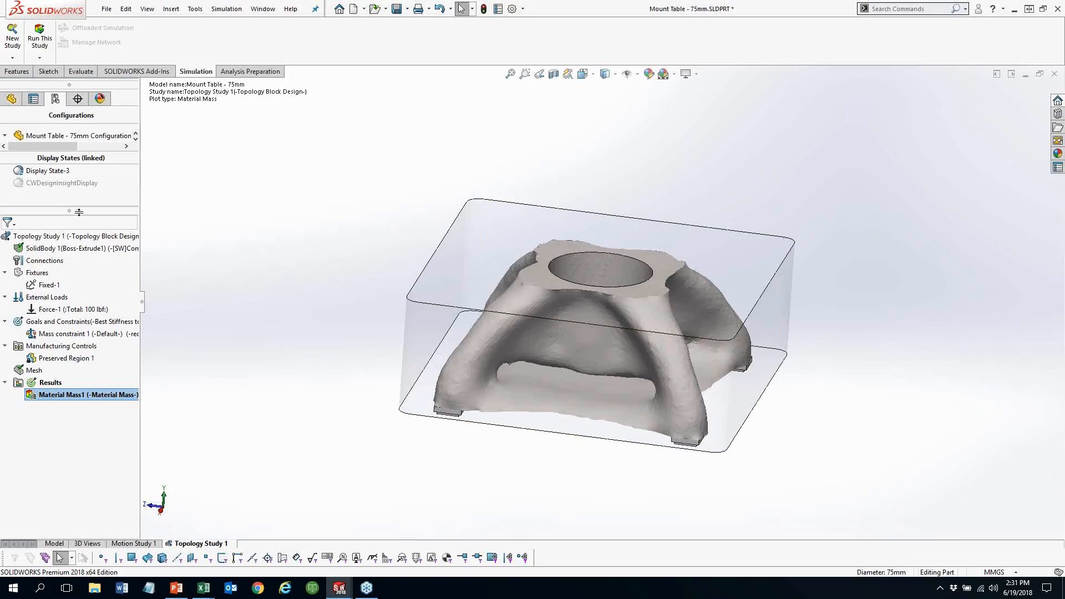
# Activate the Final Design configuration of the mount table and inspect its legs, side openings and central hole
pyautogui.moveTo(82, 235); pyautogui.dragTo(86, 251)
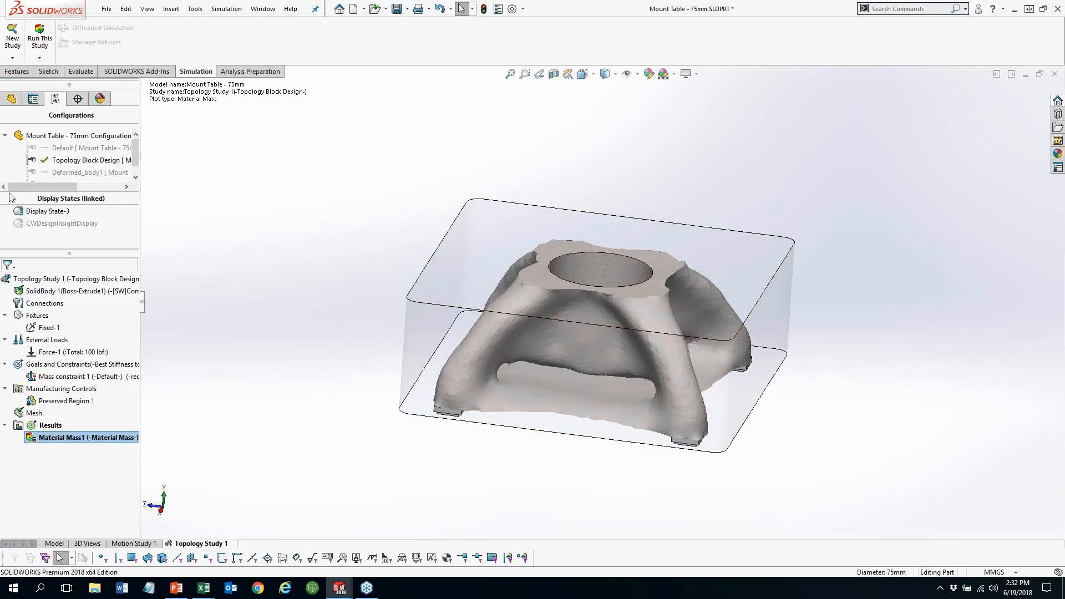
pyautogui.moveTo(50, 253); pyautogui.dragTo(51, 264)
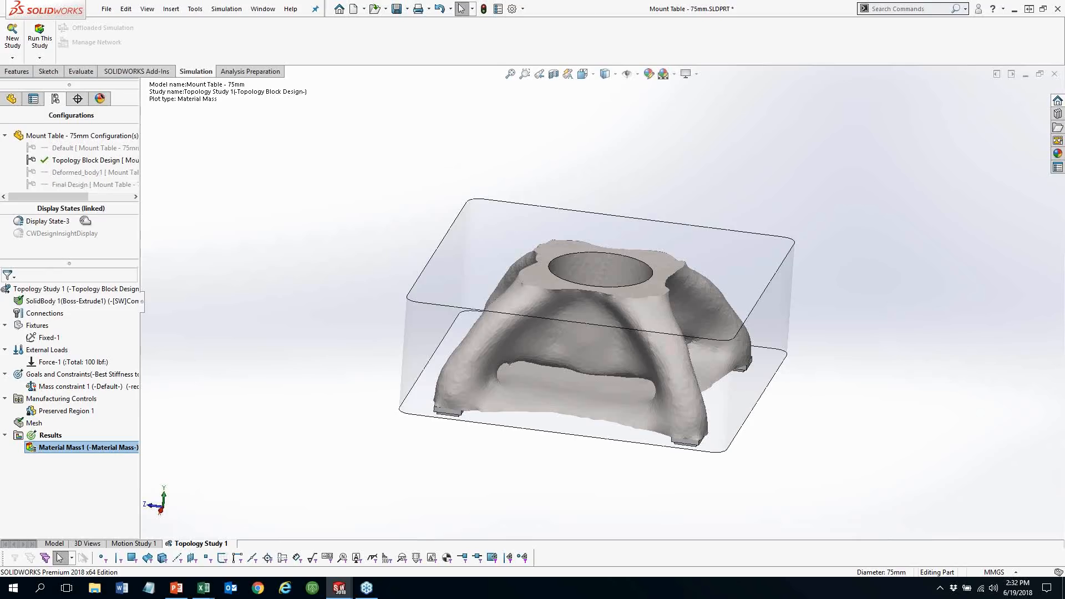
pyautogui.doubleClick(78, 186)
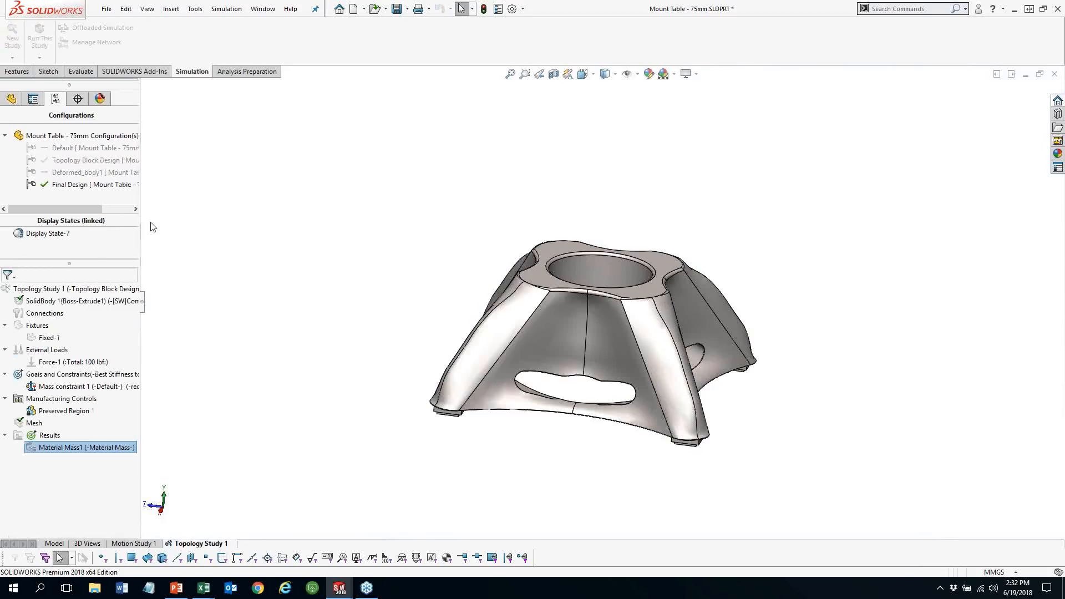
pyautogui.moveTo(553, 391); pyautogui.dragTo(751, 447, button='middle')
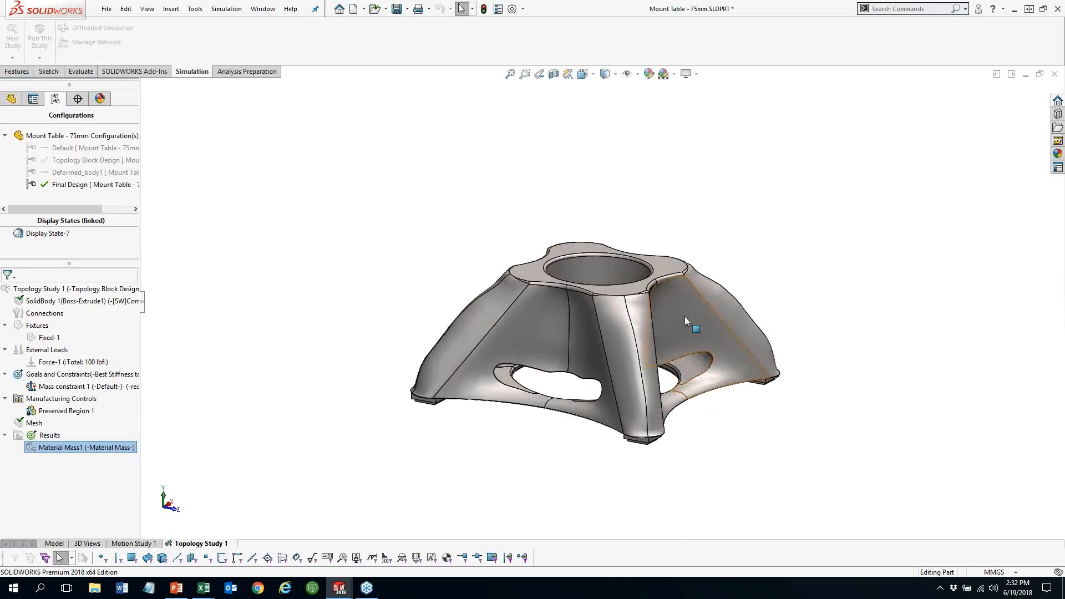
pyautogui.moveTo(685, 316); pyautogui.dragTo(664, 347, button='middle')
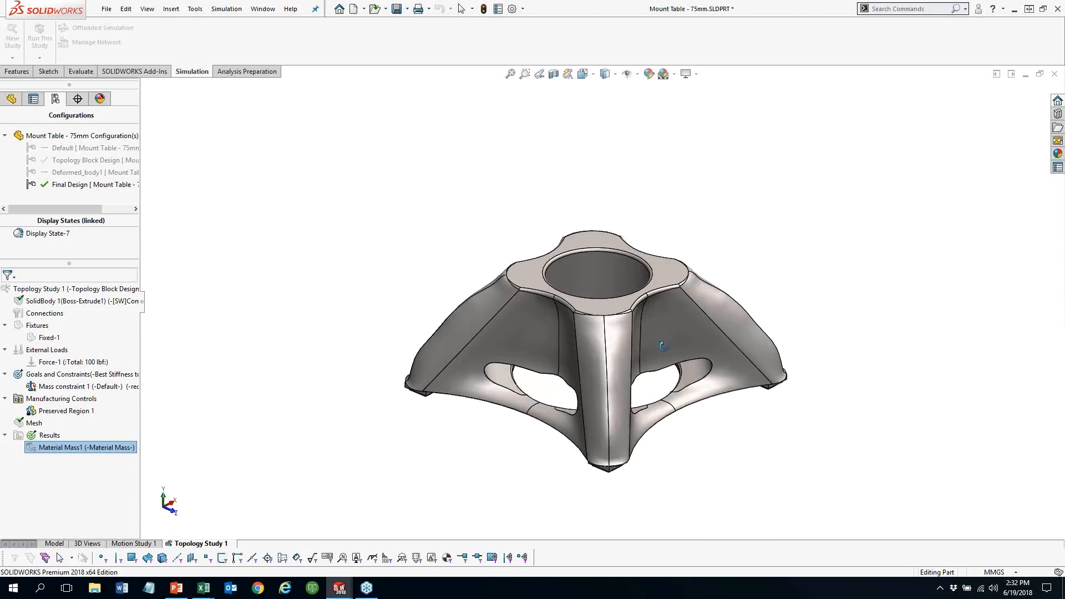
pyautogui.scroll(-2, 911, 374)
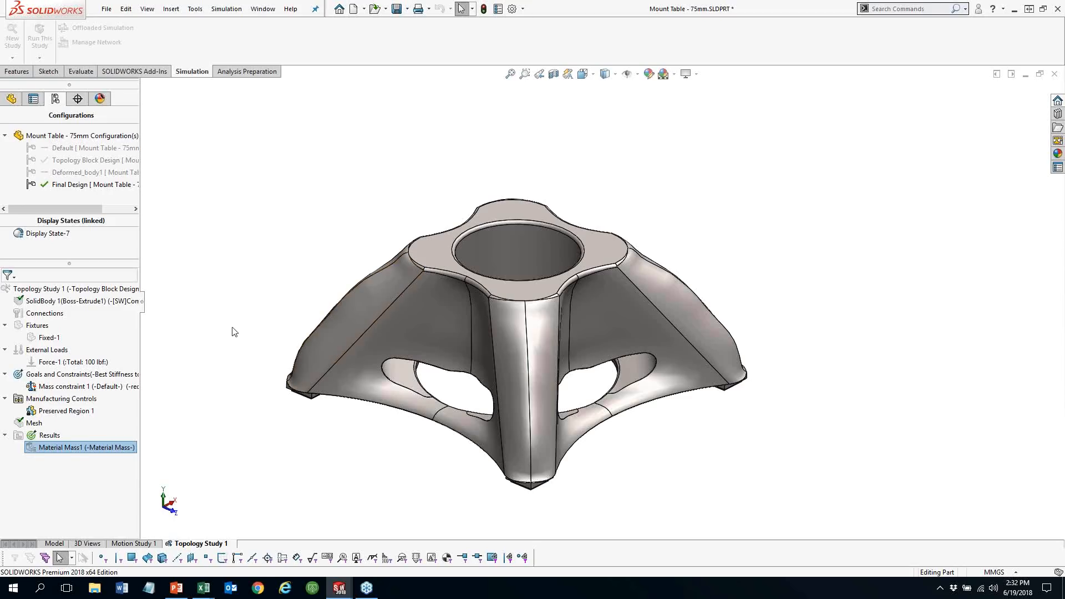
# Open Print3D for the final design, review its printer, print bed, scale and quality settings, and cancel without printing
pyautogui.click(106, 9)
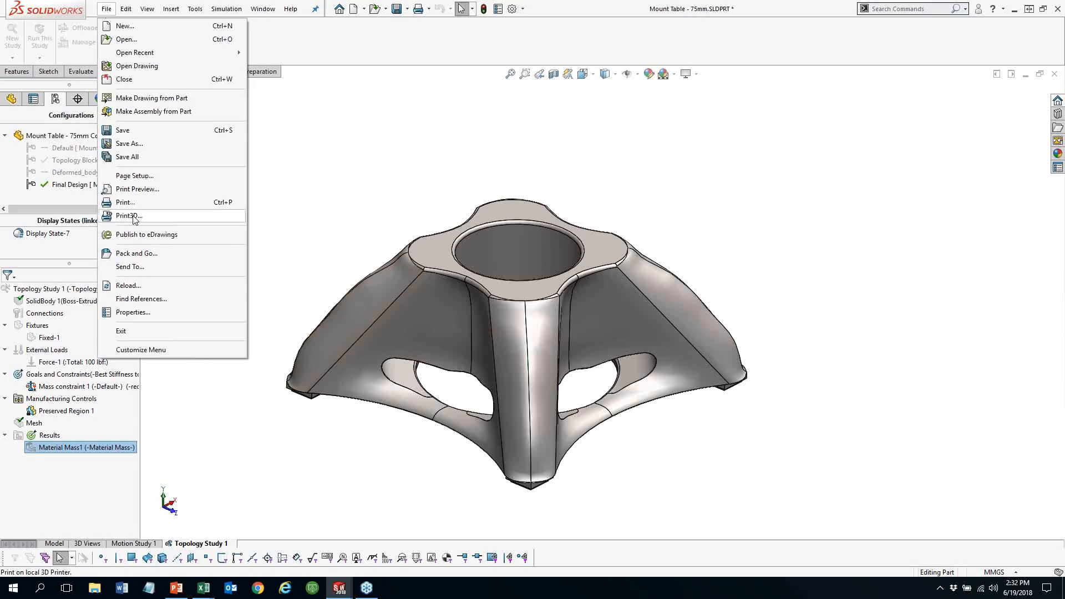
pyautogui.click(133, 216)
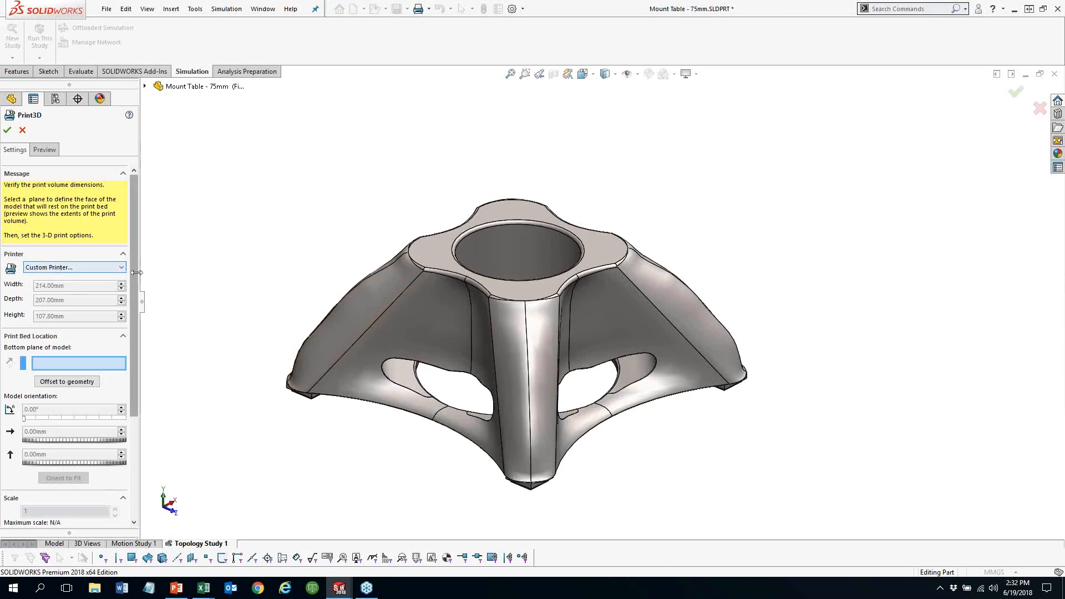
pyautogui.moveTo(136, 273); pyautogui.dragTo(149, 297)
pyautogui.scroll(-3, 147, 300)
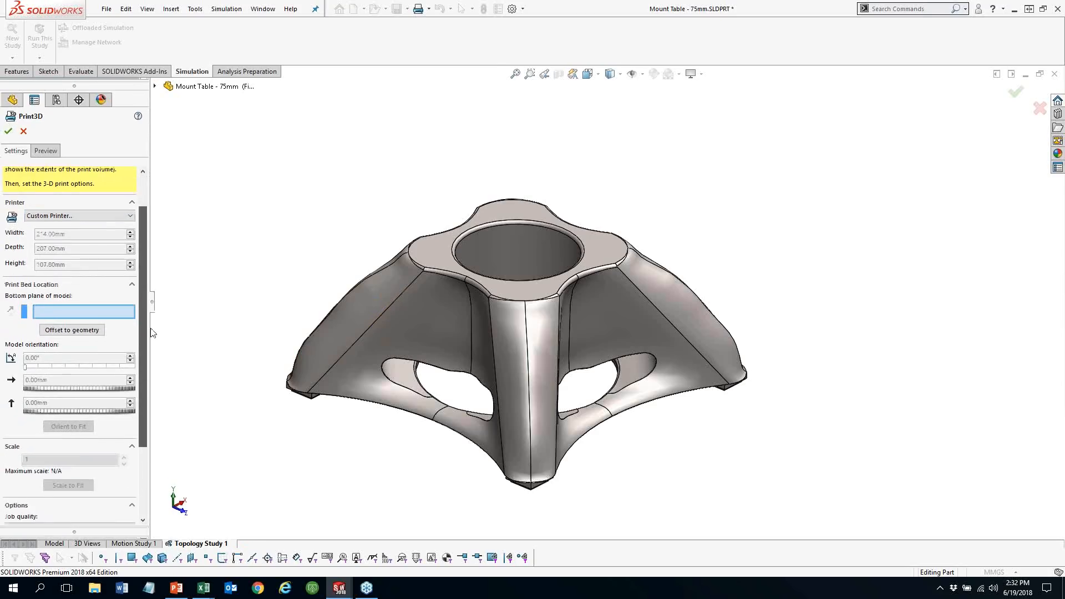
pyautogui.scroll(-4, 153, 332)
pyautogui.scroll(5, 155, 411)
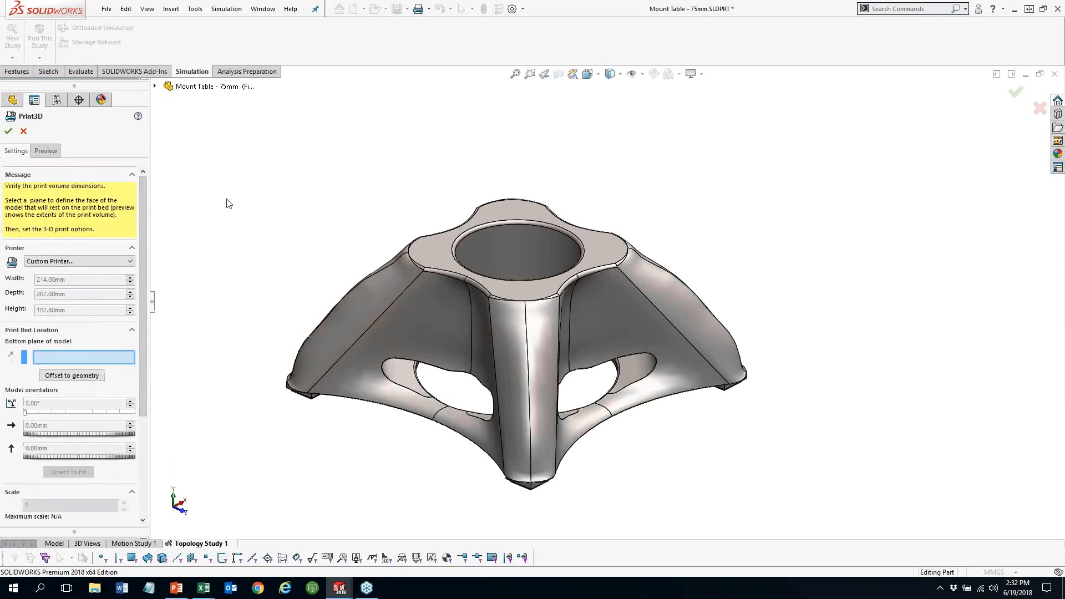
pyautogui.click(24, 132)
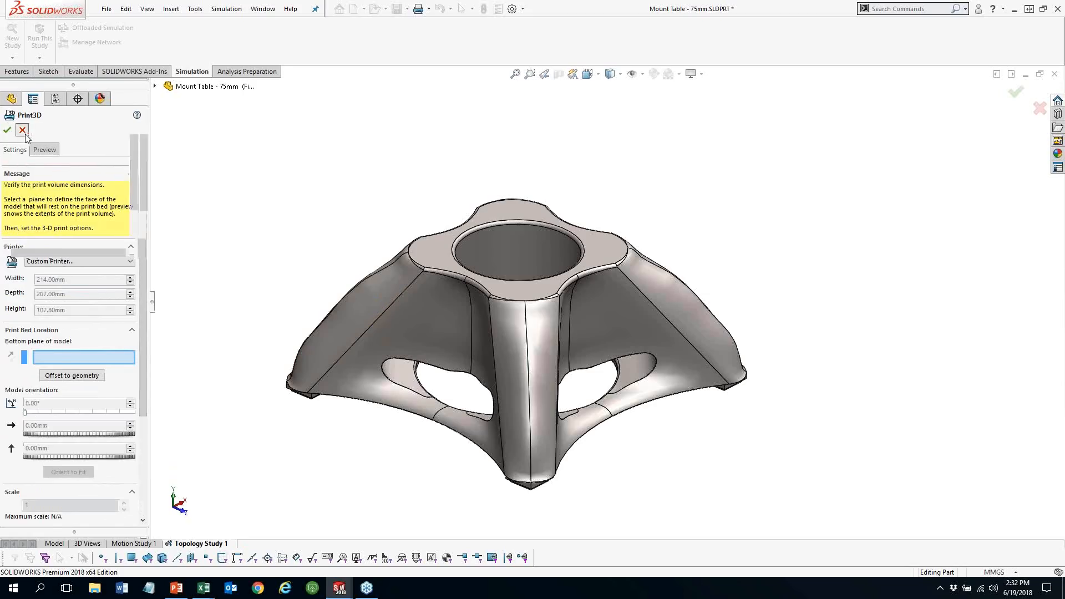
pyautogui.moveTo(368, 361); pyautogui.dragTo(378, 411, button='middle')
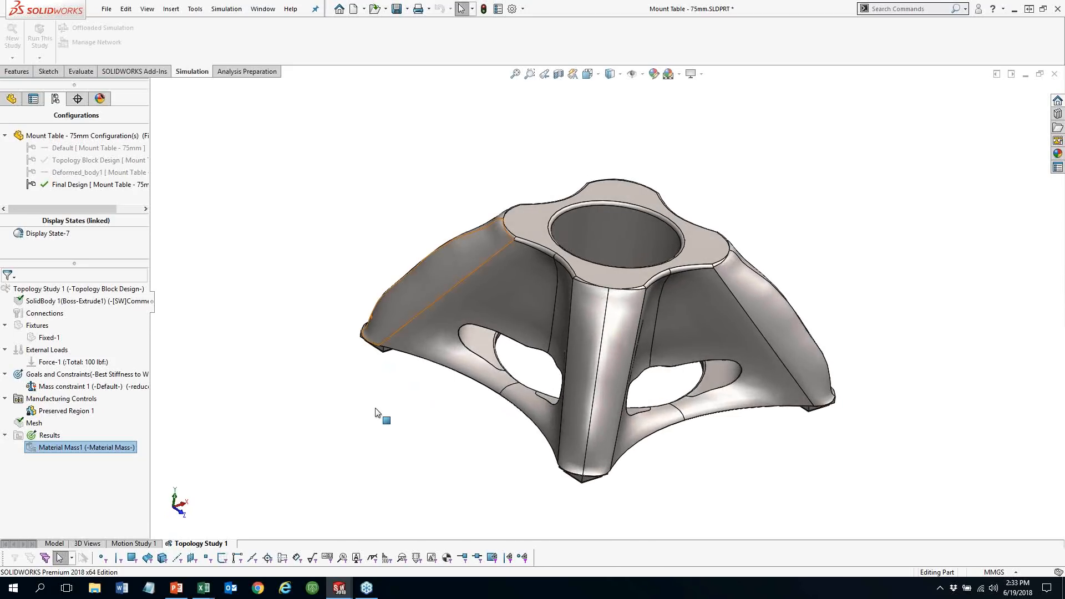
# Switch to the PowerPoint presentation and start the slide show from the current slide
pyautogui.hotkey('alt', 'Tab')
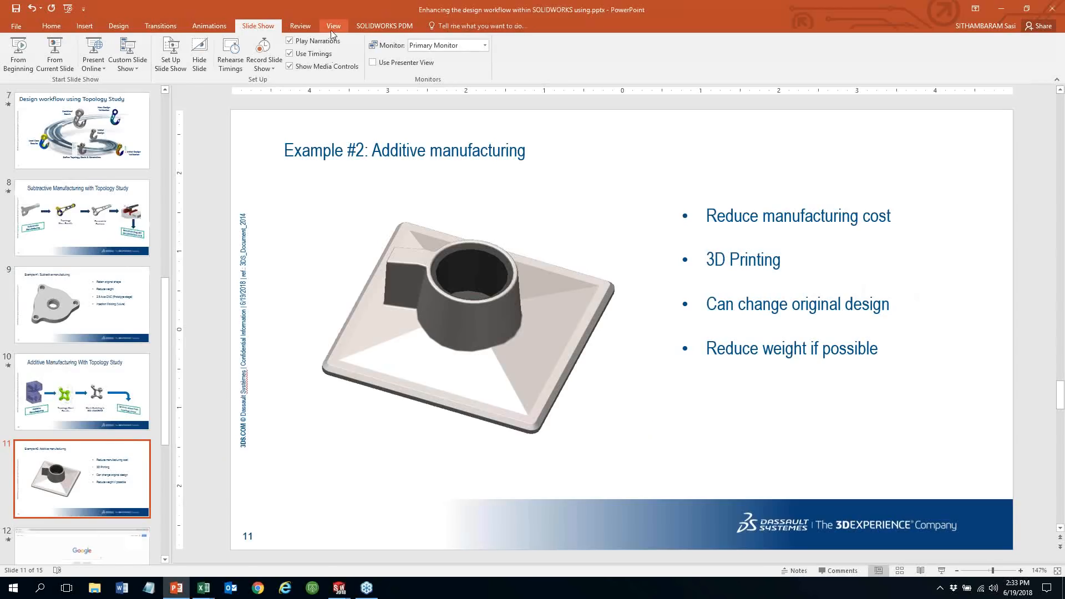
pyautogui.click(941, 571)
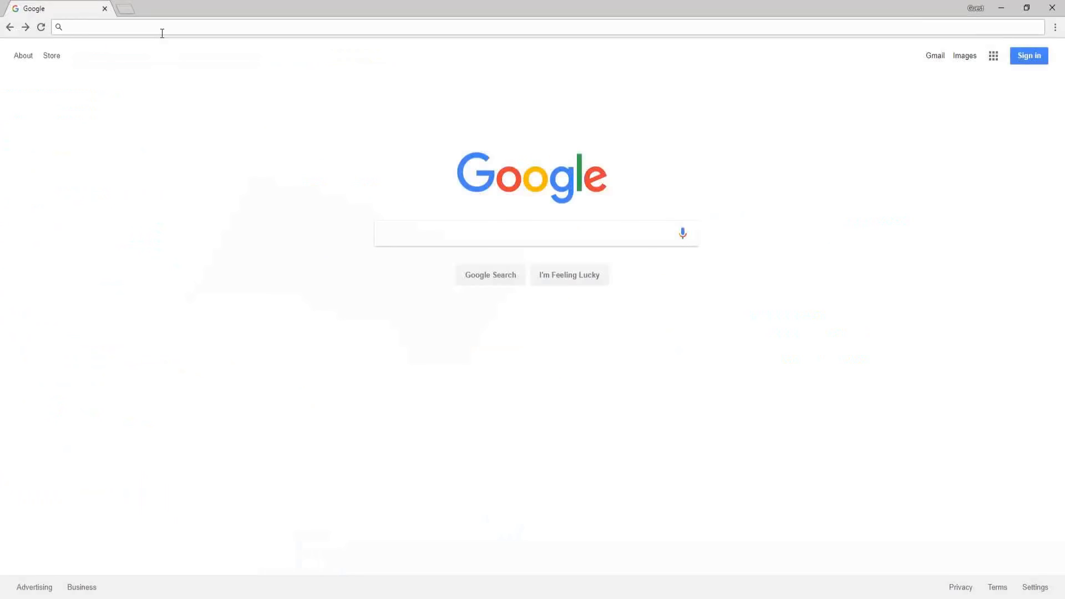
# Go to solidworks.com/trial in the browser to open the SOLIDWORKS test drive page
pyautogui.write('s')
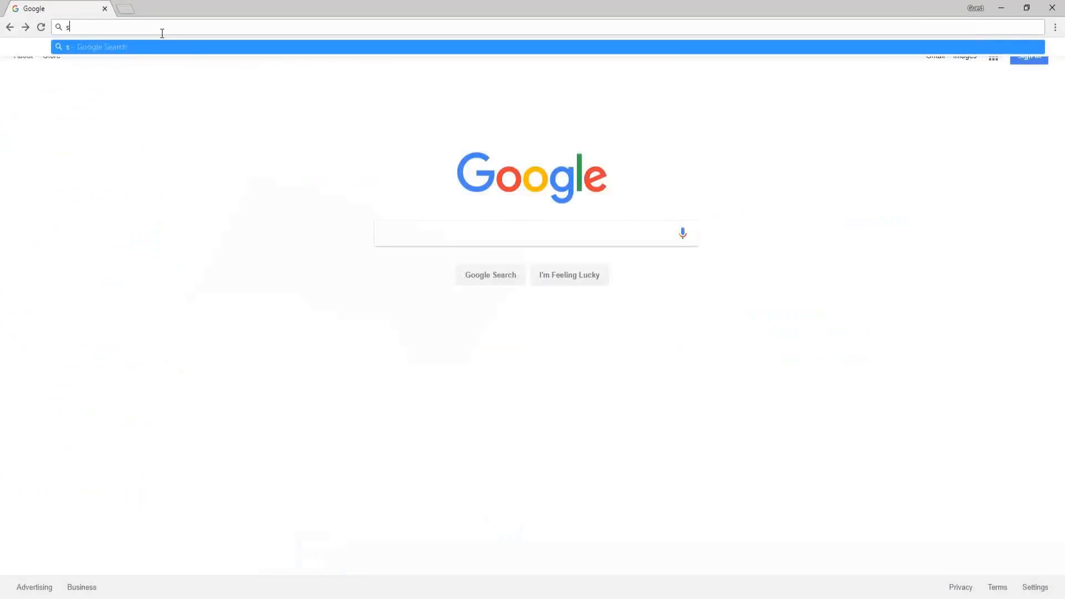
pyautogui.write('olidworks.com/t')
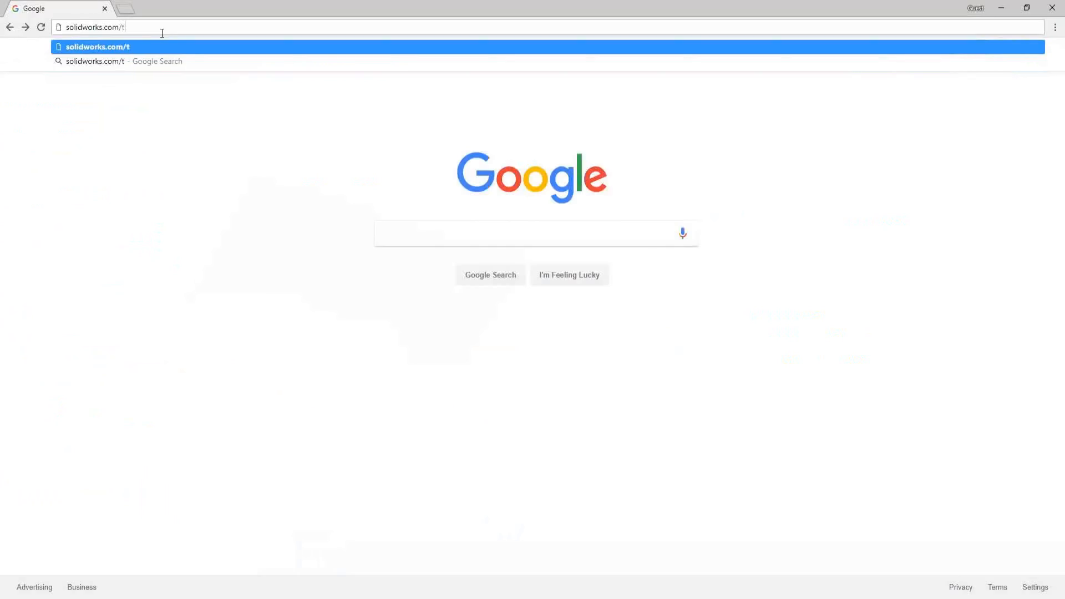
pyautogui.write('rial')
pyautogui.press('Return')
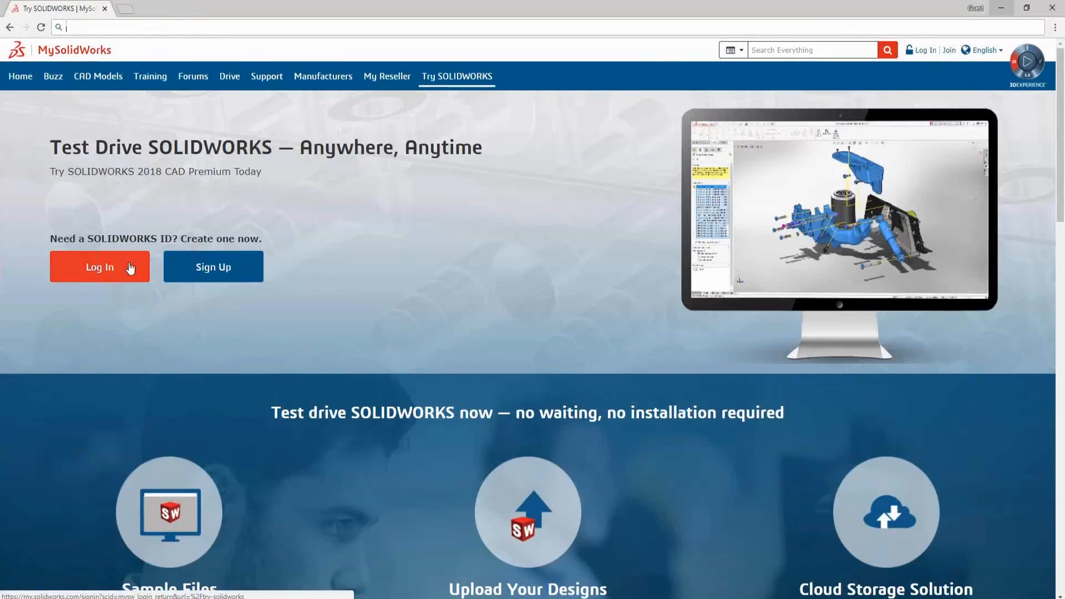
# Search the web for "solidworks concept to consumer", open the Creation in Motion tour page and look through its event details
pyautogui.click(176, 27)
pyautogui.write('solid')
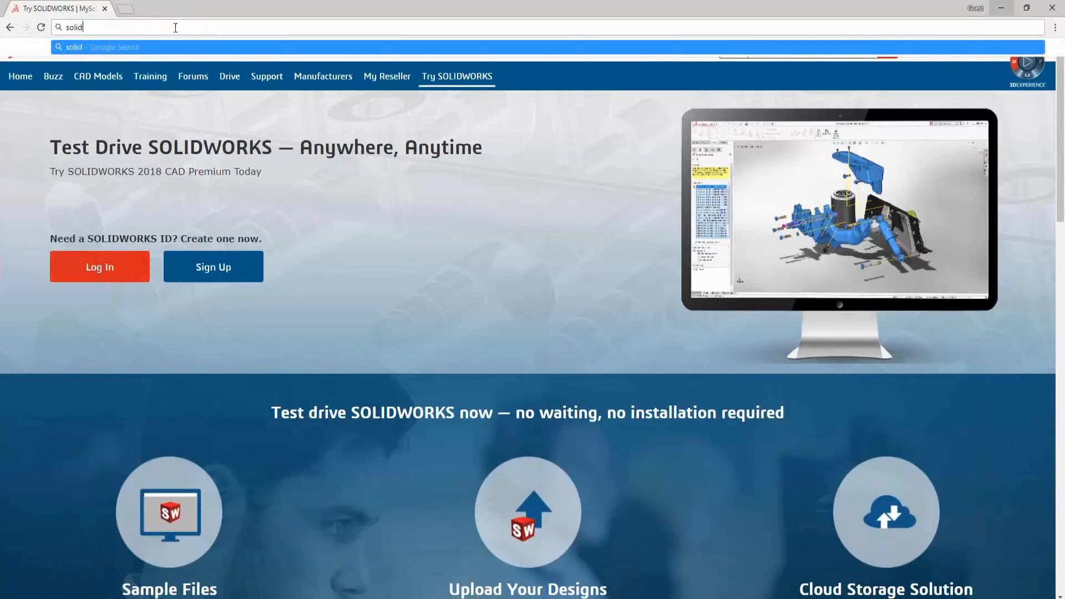
pyautogui.write('works concept to')
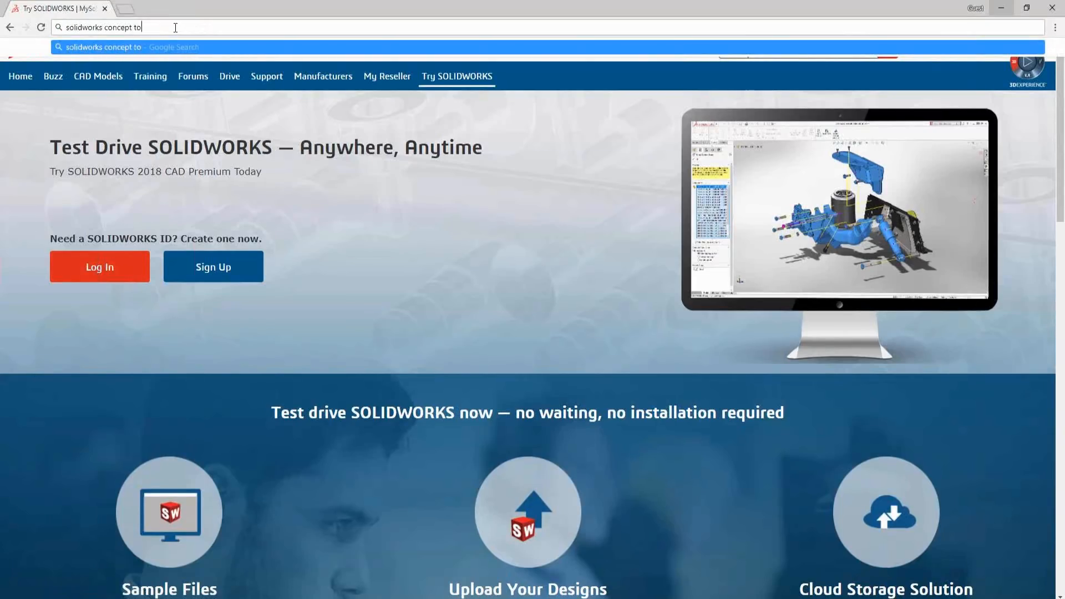
pyautogui.write(' consumer')
pyautogui.press('Return')
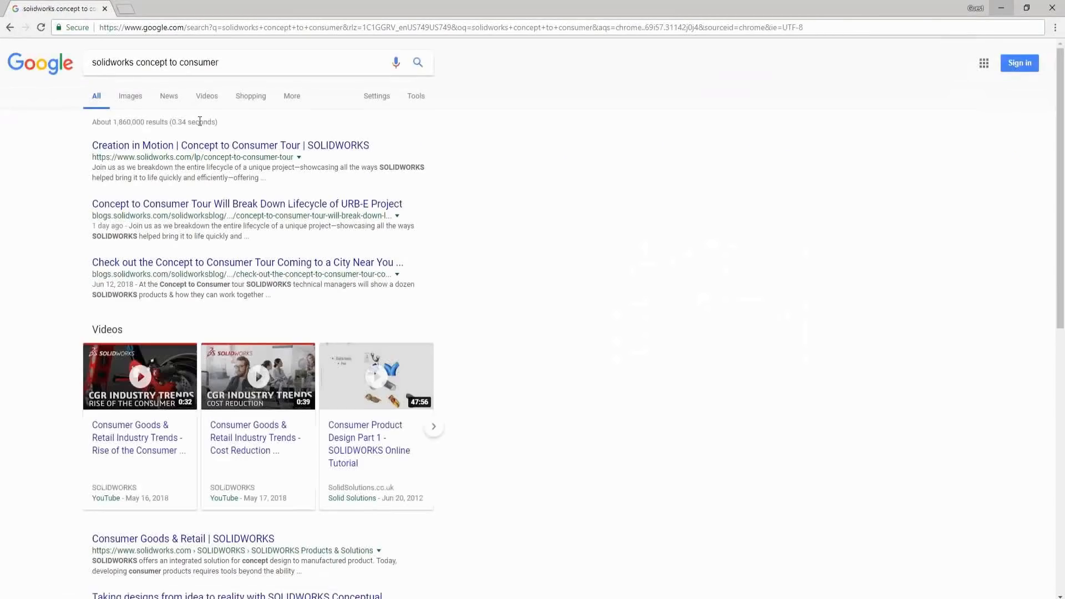
pyautogui.click(207, 147)
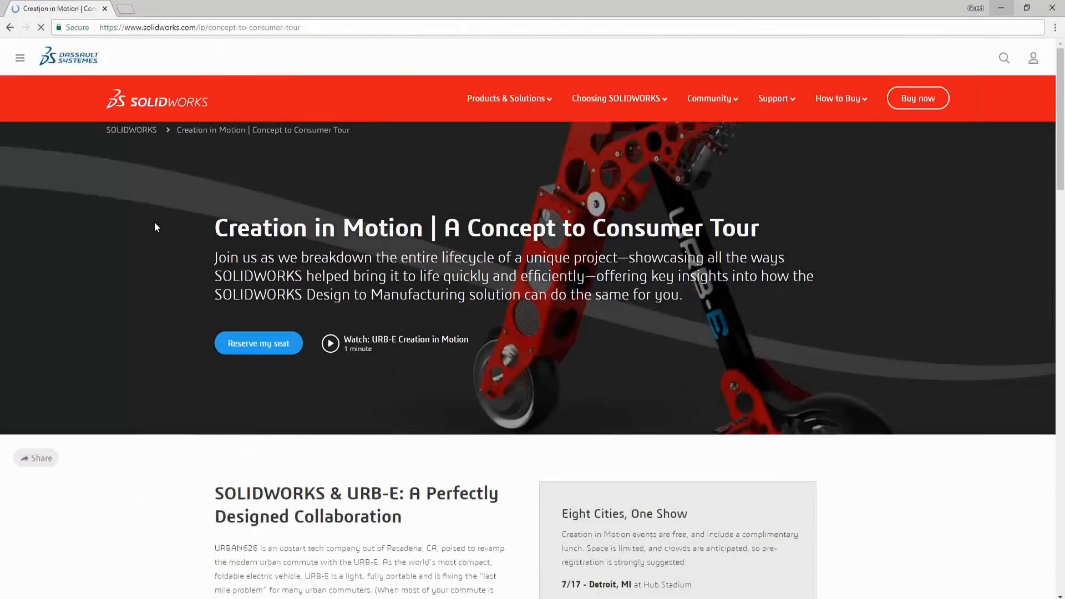
pyautogui.scroll(-3, 154, 227)
pyautogui.scroll(-4, 154, 227)
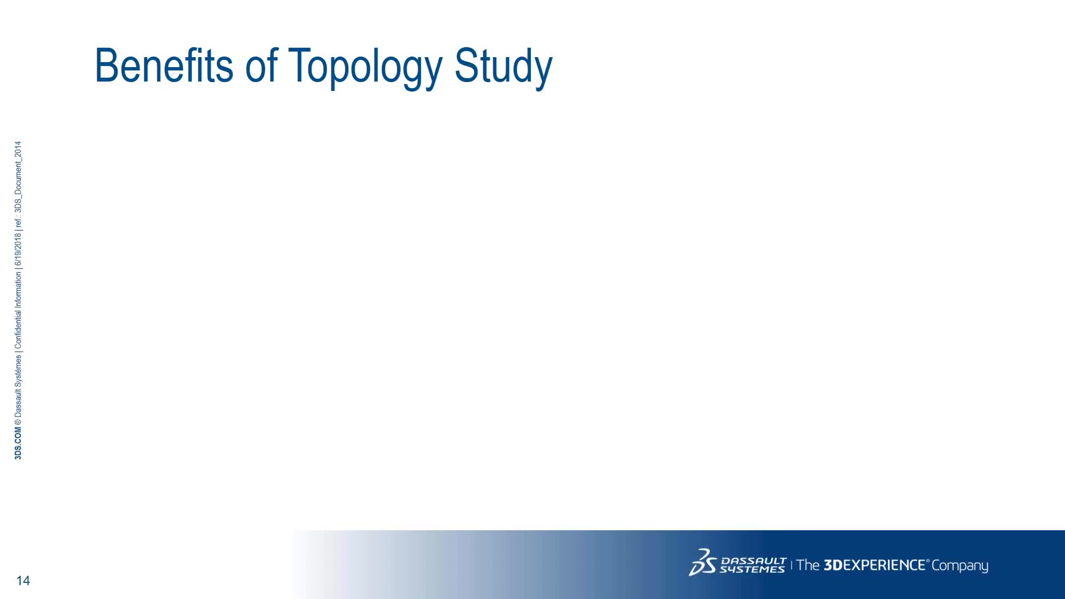
# Reveal the first benefit, Exponential Weight Reduction, on the Benefits of Topology Study slide
pyautogui.press('Right')
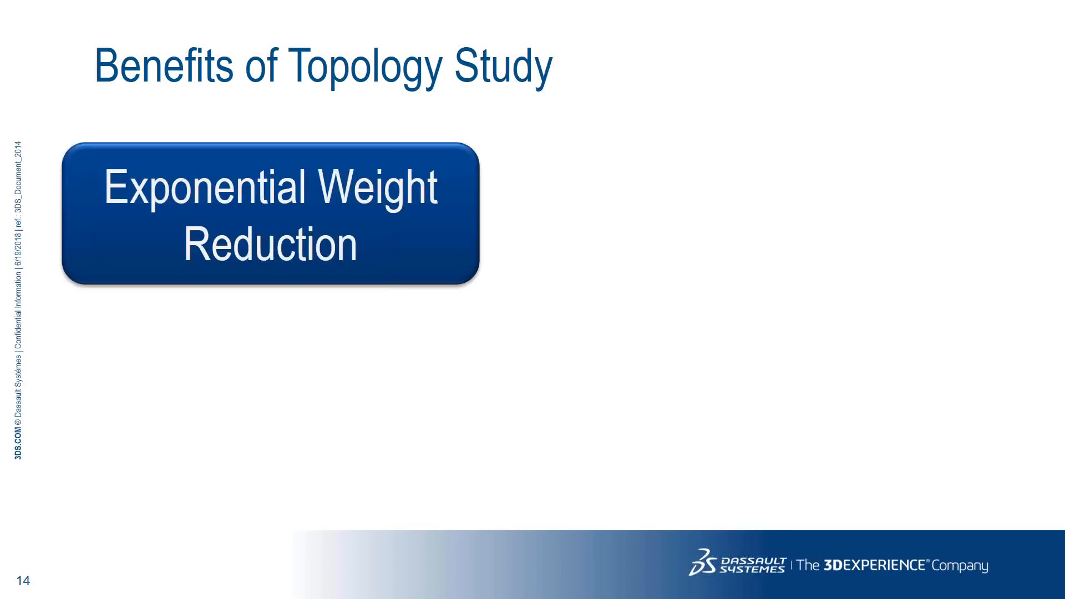